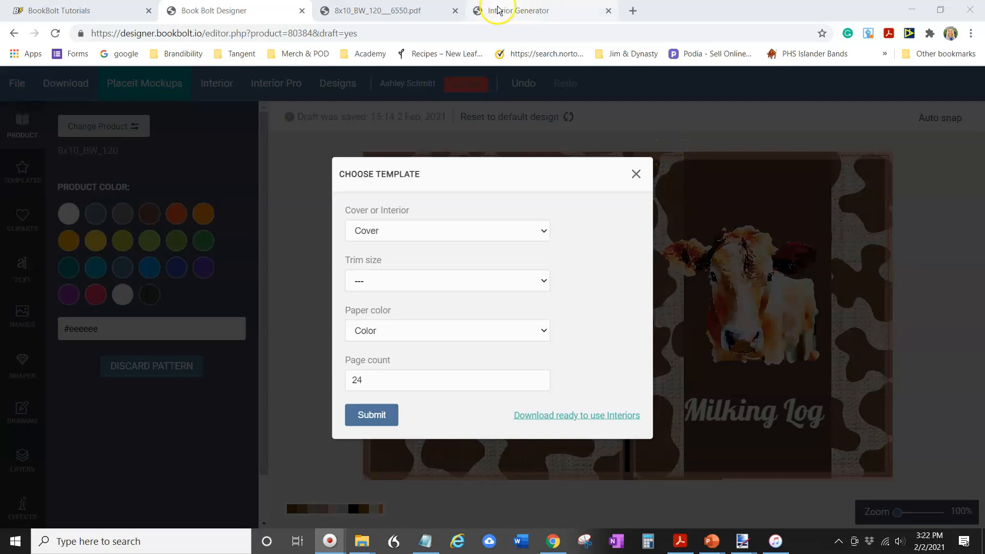
Open the BookBolt Tutorials tab and scroll through its sidebar sections
{"action": "left_click", "coordinate": [83, 12]}
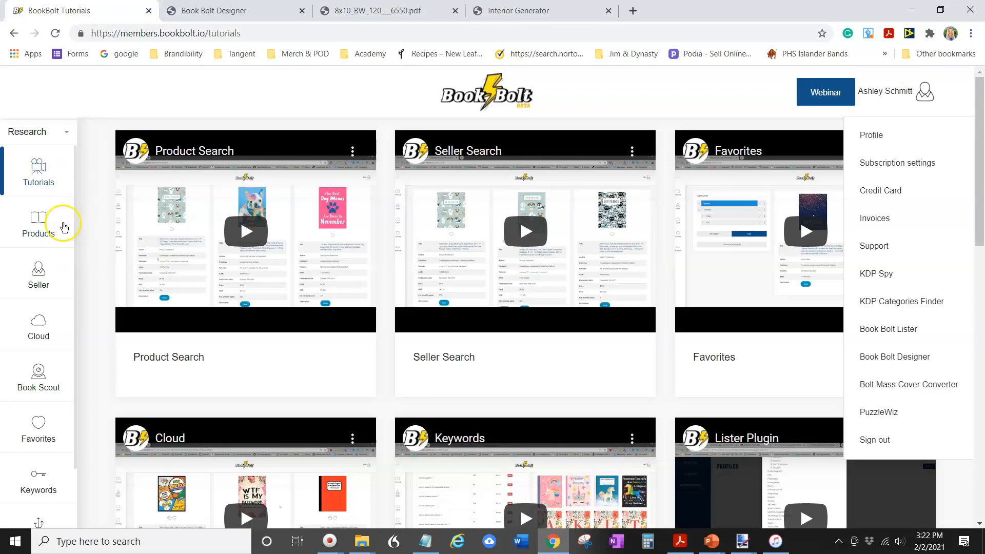
{"action": "scroll", "coordinate": [58, 276], "scroll_direction": "down", "scroll_amount": 2}
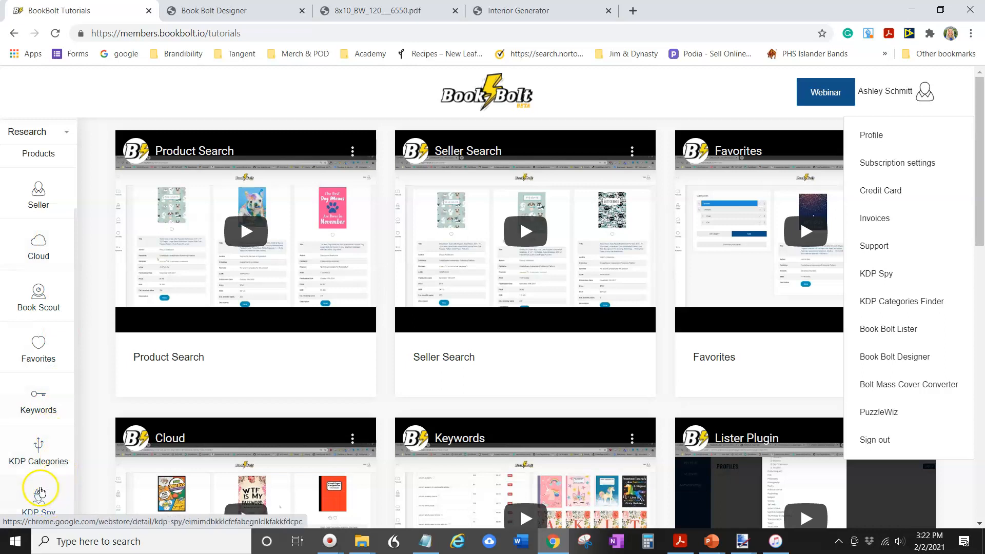
{"action": "scroll", "coordinate": [38, 467], "scroll_direction": "down", "scroll_amount": 1}
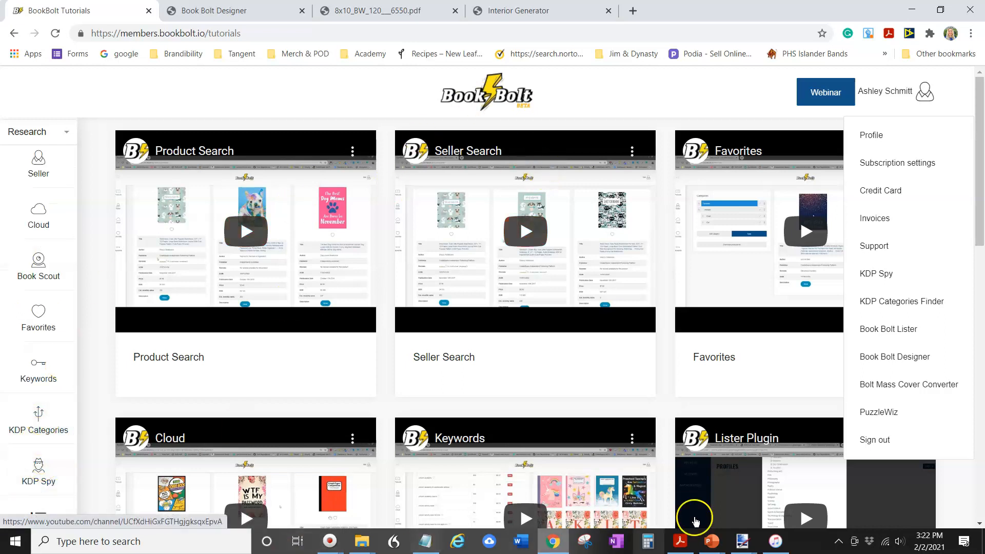
Browse the interior templates available in the Interior Generator
{"action": "left_click", "coordinate": [516, 12]}
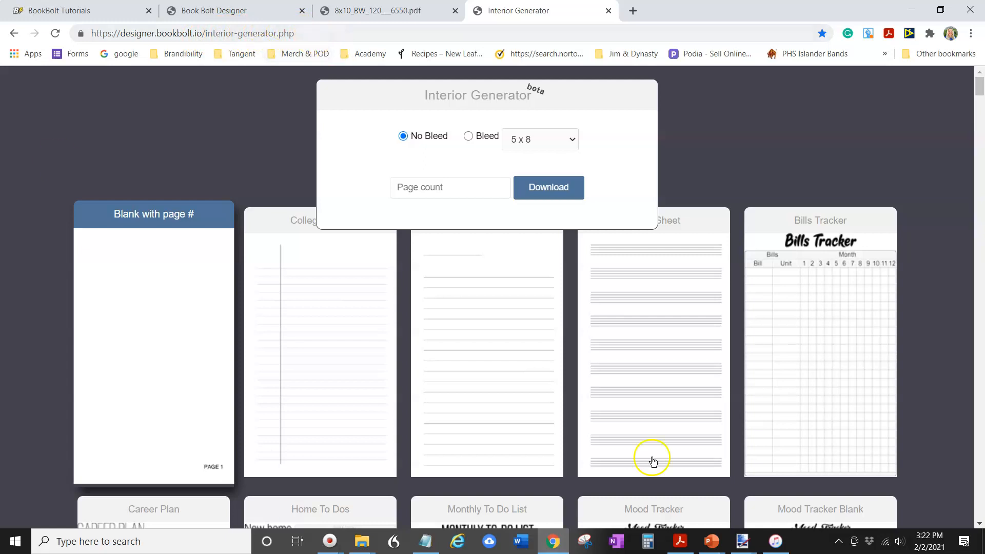
{"action": "scroll", "coordinate": [540, 235], "scroll_direction": "down", "scroll_amount": 20}
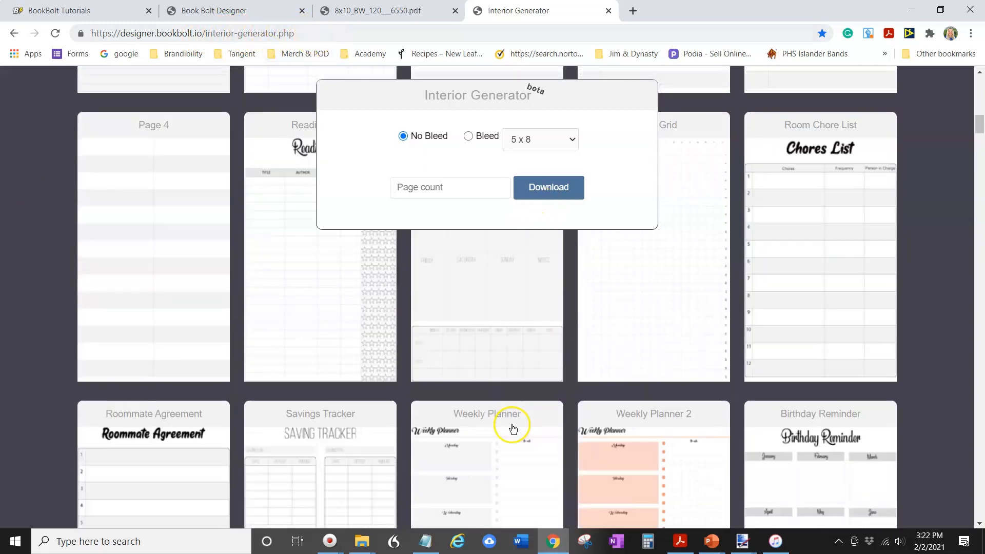
{"action": "scroll", "coordinate": [528, 471], "scroll_direction": "down", "scroll_amount": 20}
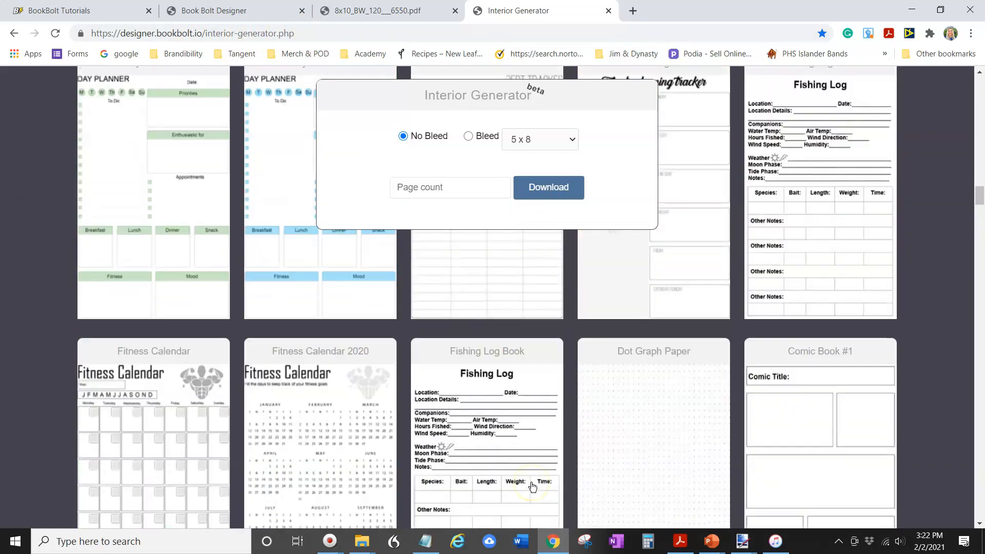
{"action": "scroll", "coordinate": [532, 487], "scroll_direction": "down", "scroll_amount": 5}
{"action": "scroll", "coordinate": [513, 308], "scroll_direction": "up", "scroll_amount": 8}
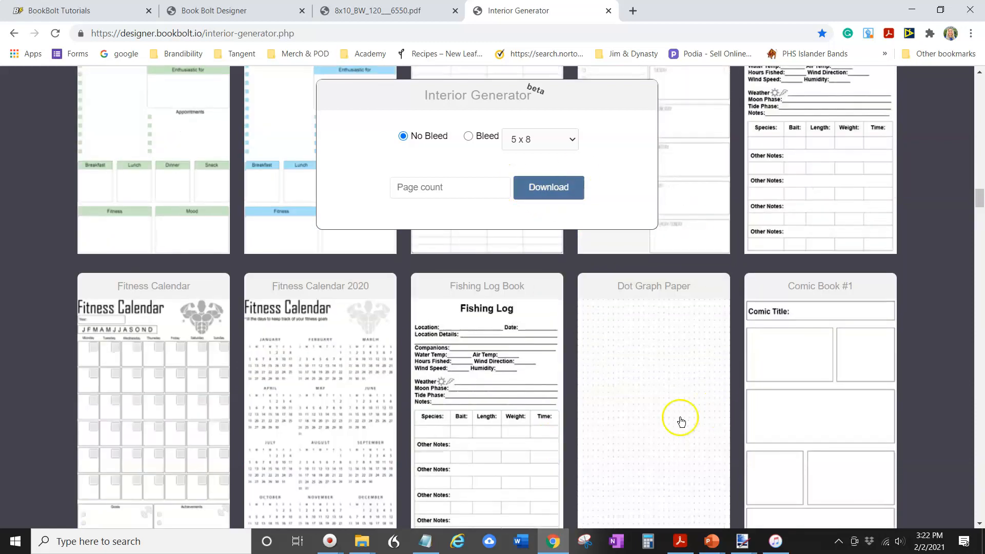
{"action": "scroll", "coordinate": [677, 431], "scroll_direction": "down", "scroll_amount": 5}
{"action": "scroll", "coordinate": [667, 432], "scroll_direction": "up", "scroll_amount": 20}
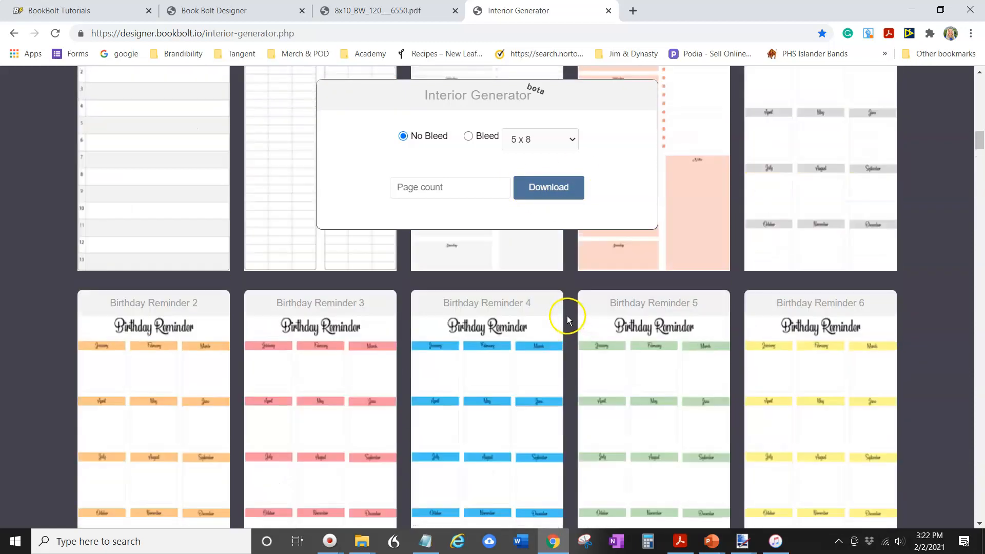
{"action": "scroll", "coordinate": [558, 297], "scroll_direction": "up", "scroll_amount": 10}
{"action": "scroll", "coordinate": [590, 282], "scroll_direction": "up", "scroll_amount": 5}
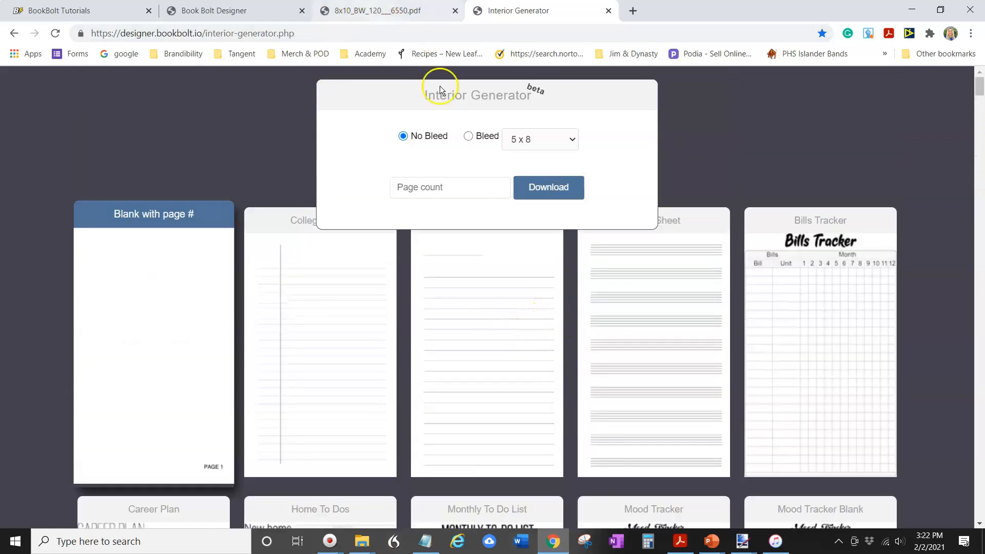
Set up a new Cover template with 8 x 10 in trim size and a page count of 120
{"action": "left_click", "coordinate": [239, 12]}
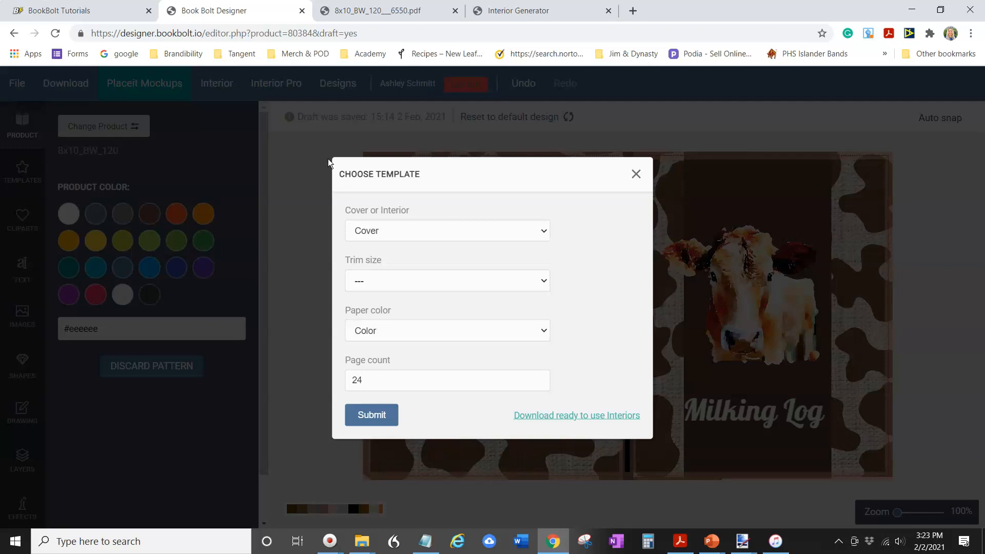
{"action": "left_click", "coordinate": [543, 234]}
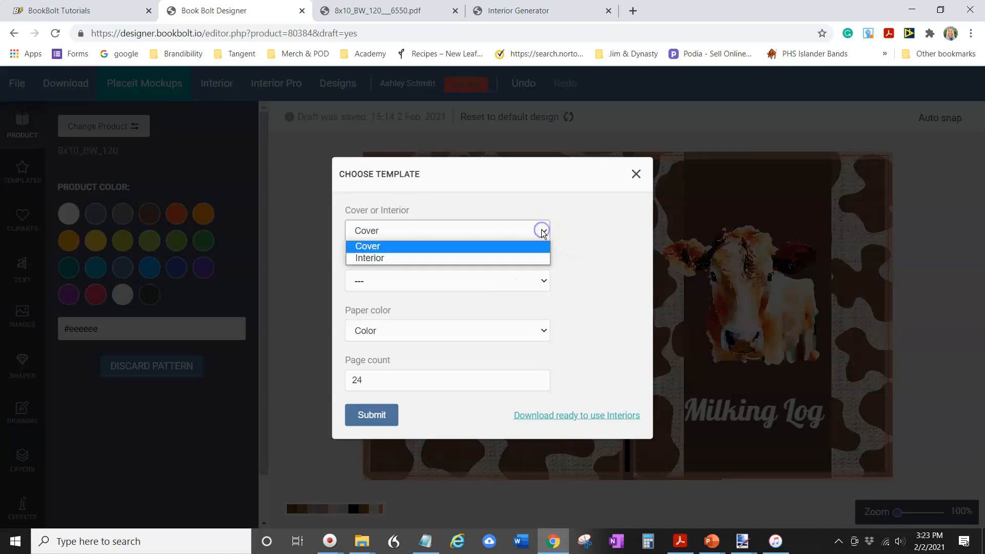
{"action": "left_click", "coordinate": [520, 248]}
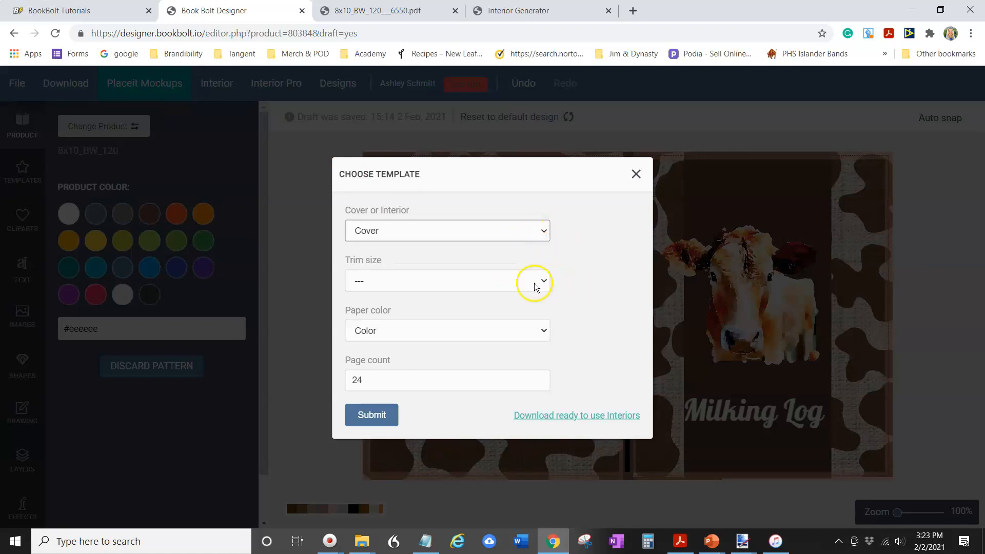
{"action": "left_click", "coordinate": [540, 281]}
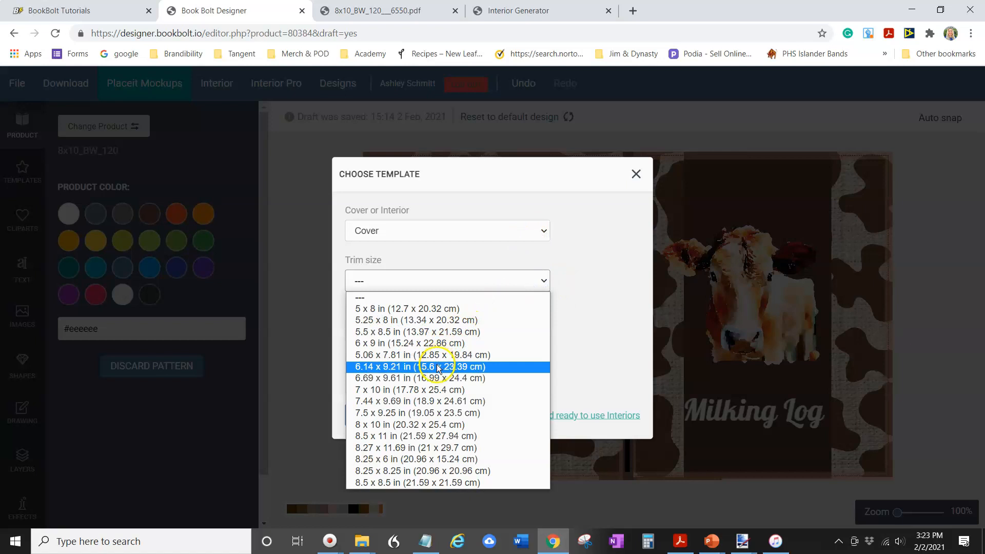
{"action": "left_click", "coordinate": [430, 426]}
{"action": "left_click", "coordinate": [432, 380]}
{"action": "key", "text": "BackSpace"}
{"action": "key", "text": "BackSpace"}
{"action": "type", "text": "120"}
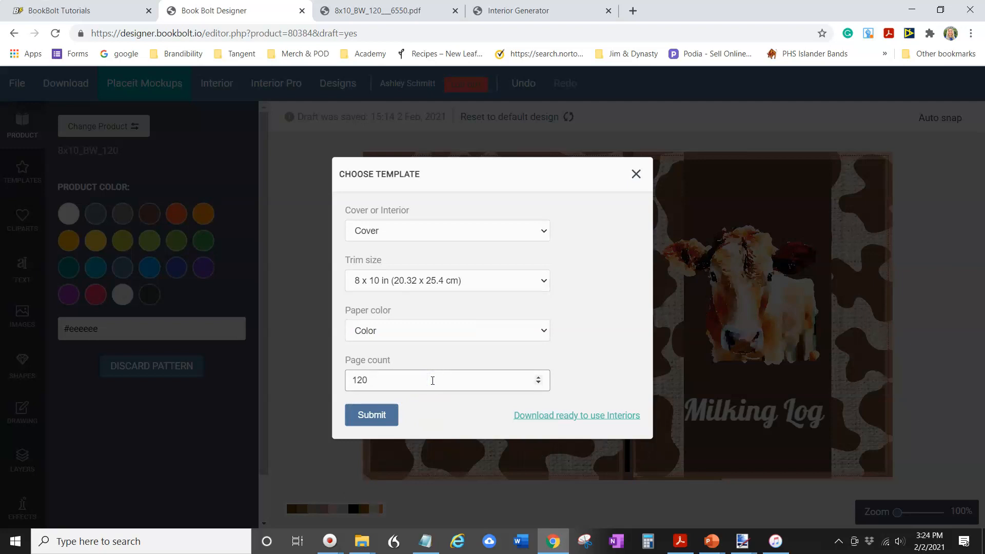
{"action": "left_click", "coordinate": [368, 425]}
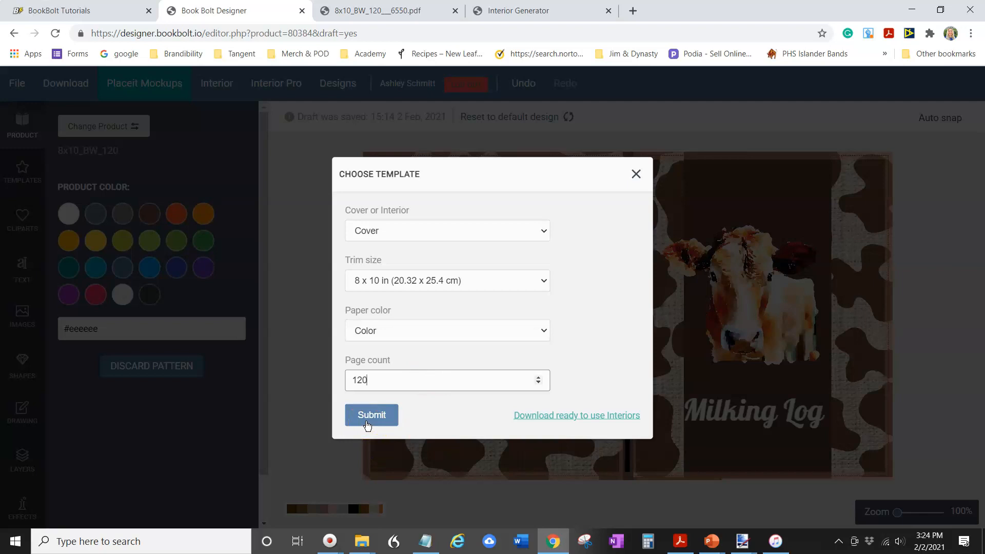
{"action": "left_click", "coordinate": [368, 421]}
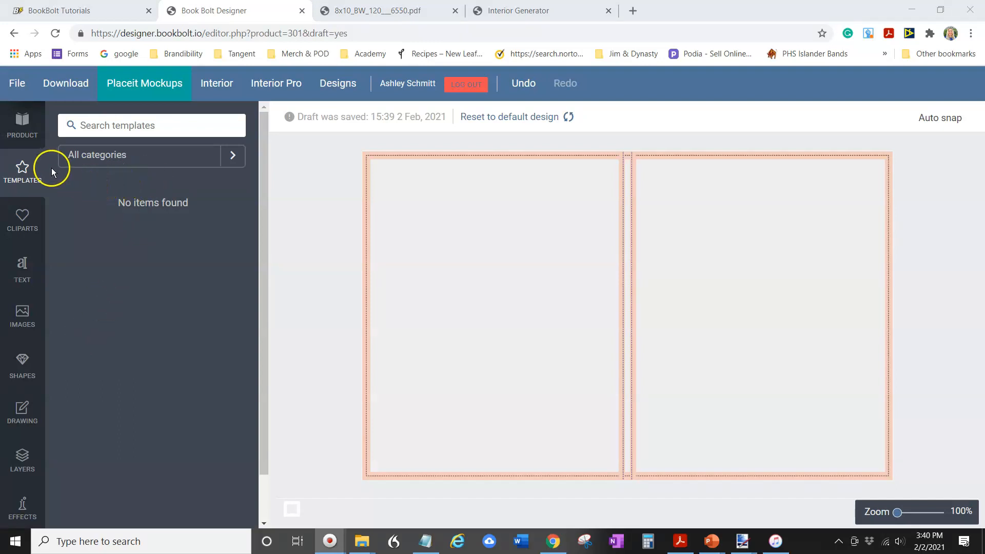
Add the brown cow-print image from uploads and resize it to fill the back cover
{"action": "left_click", "coordinate": [14, 324]}
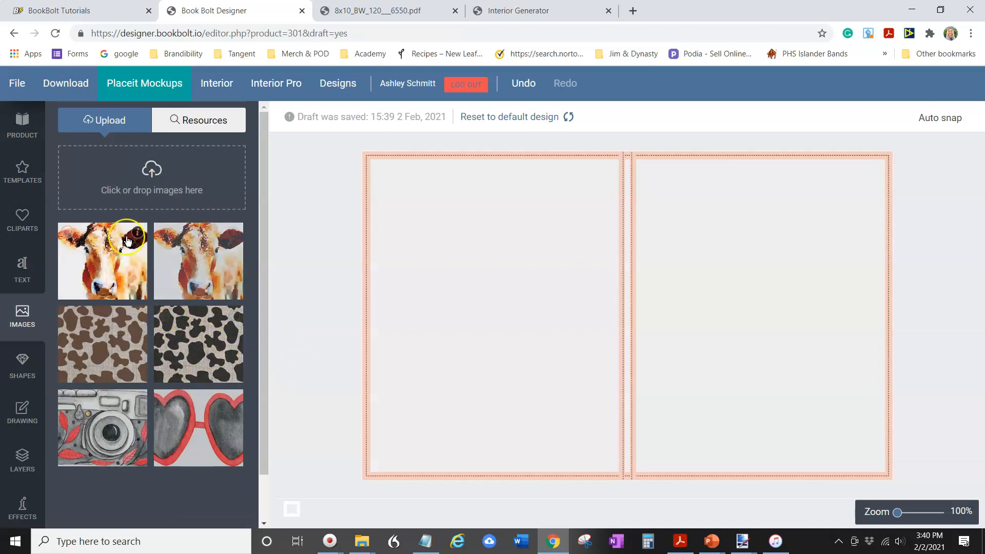
{"action": "left_click", "coordinate": [146, 176]}
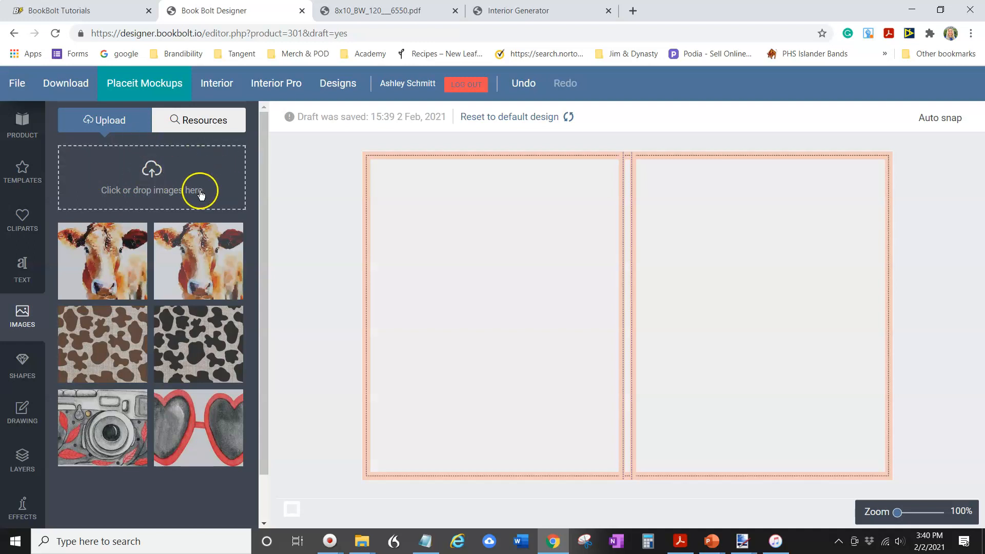
{"action": "left_click", "coordinate": [118, 346]}
{"action": "left_click_drag", "start_coordinate": [464, 320], "coordinate": [511, 265]}
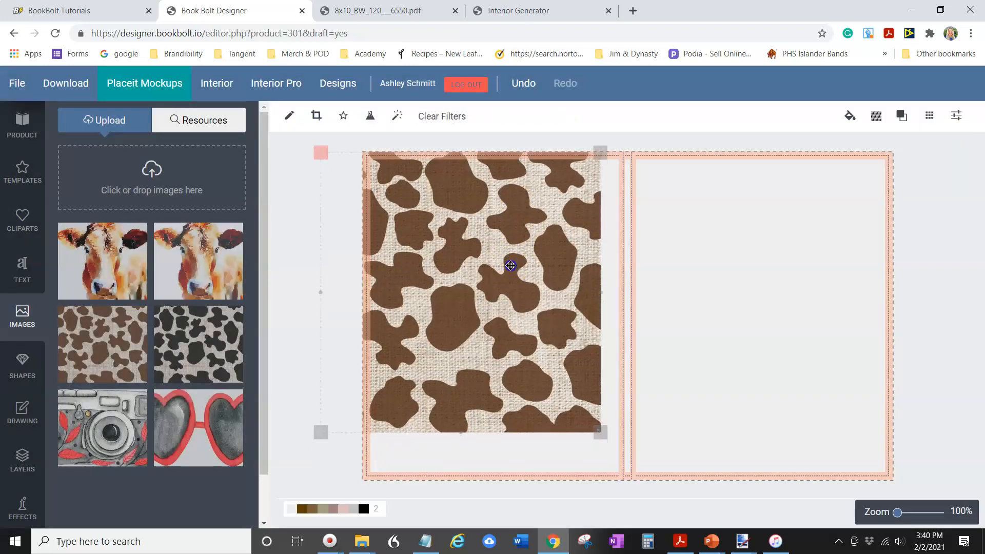
{"action": "left_click_drag", "start_coordinate": [600, 432], "coordinate": [640, 482]}
{"action": "left_click_drag", "start_coordinate": [559, 408], "coordinate": [555, 409]}
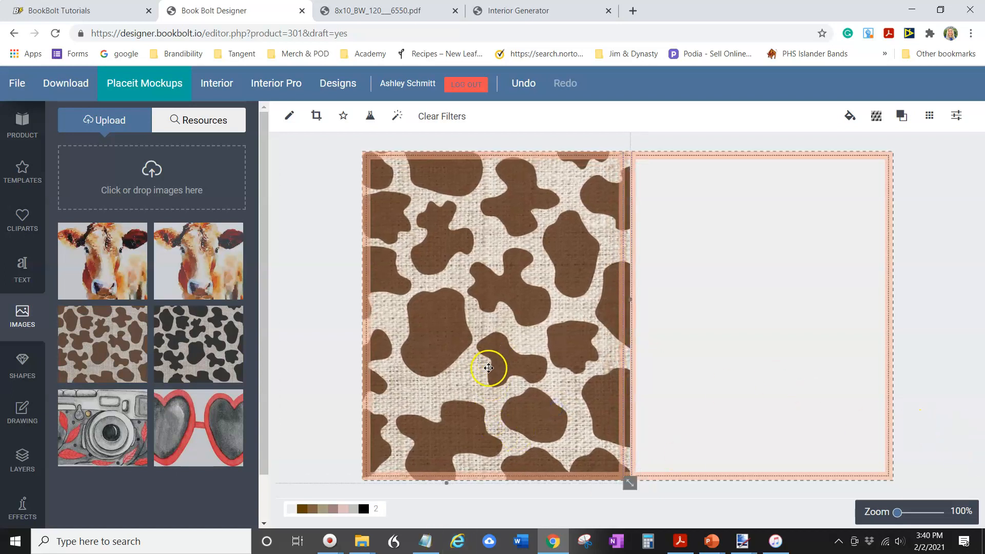
Add a second brown cow-print image and resize it to fill the front cover
{"action": "left_click_drag", "start_coordinate": [97, 342], "coordinate": [715, 259]}
{"action": "left_click_drag", "start_coordinate": [627, 265], "coordinate": [770, 245]}
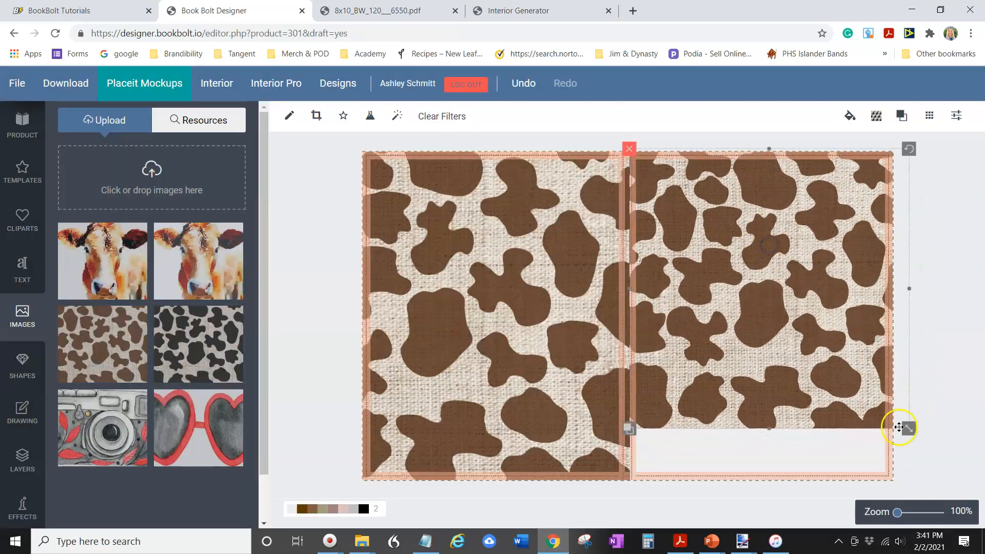
{"action": "left_click_drag", "start_coordinate": [910, 427], "coordinate": [959, 479]}
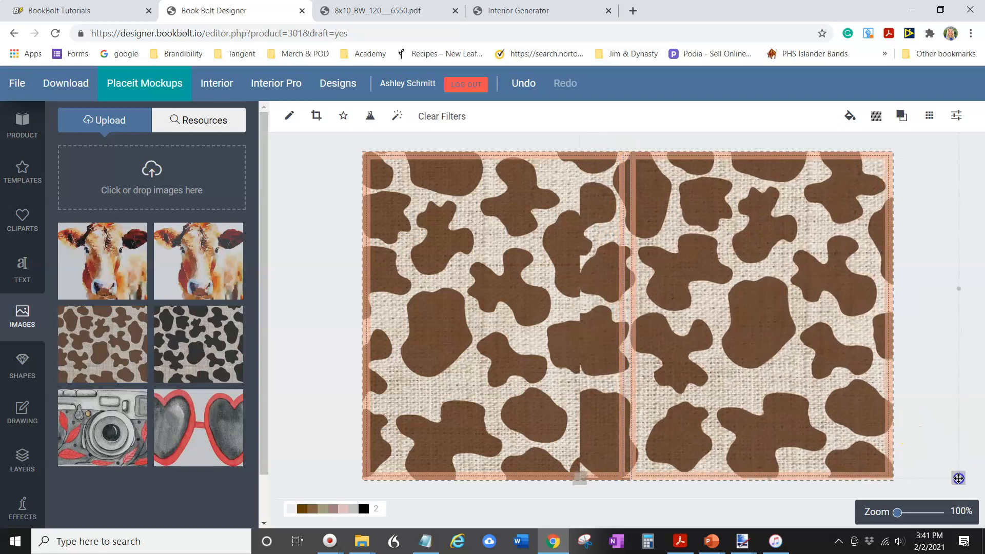
{"action": "left_click_drag", "start_coordinate": [813, 392], "coordinate": [858, 399]}
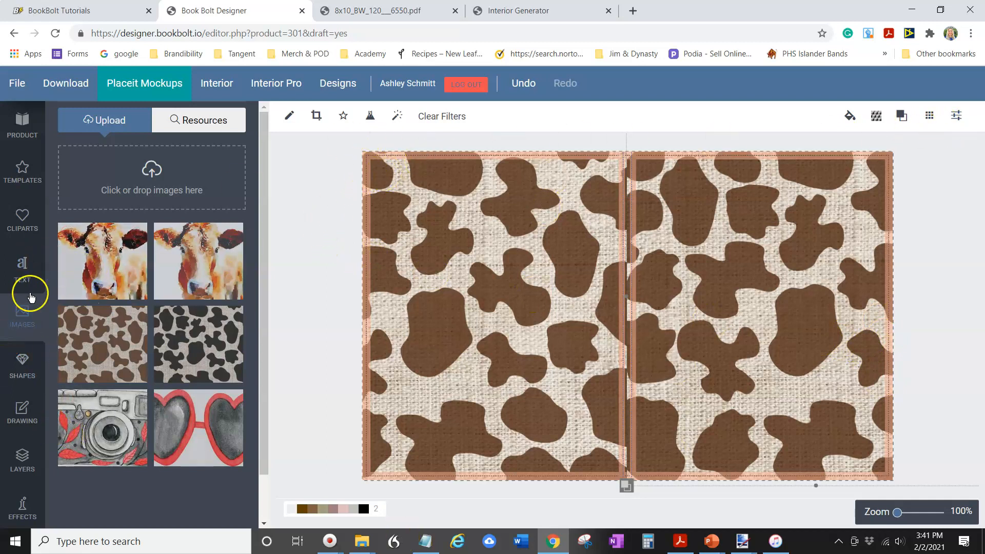
Place a rectangle shape over the spine between the two covers
{"action": "left_click", "coordinate": [21, 368]}
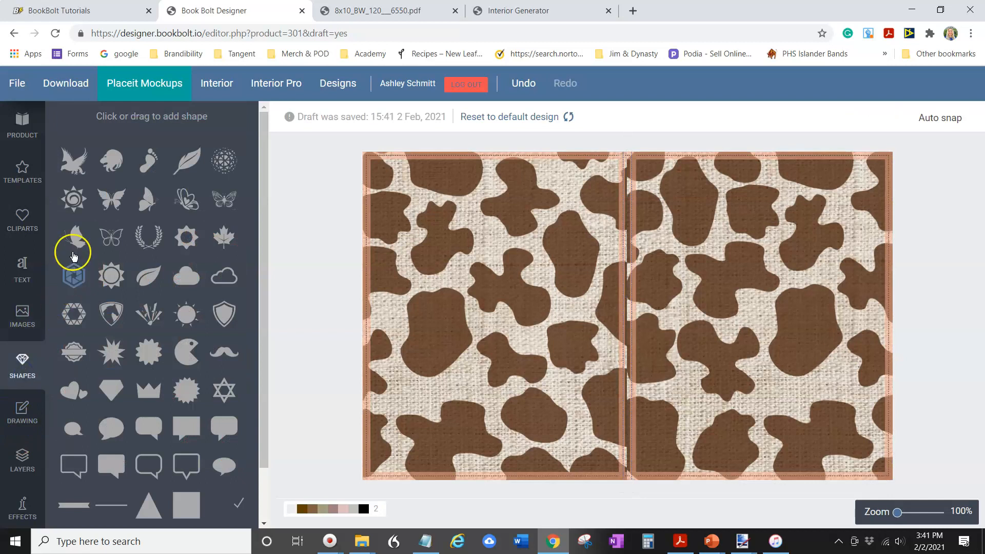
{"action": "left_click_drag", "start_coordinate": [185, 506], "coordinate": [630, 553]}
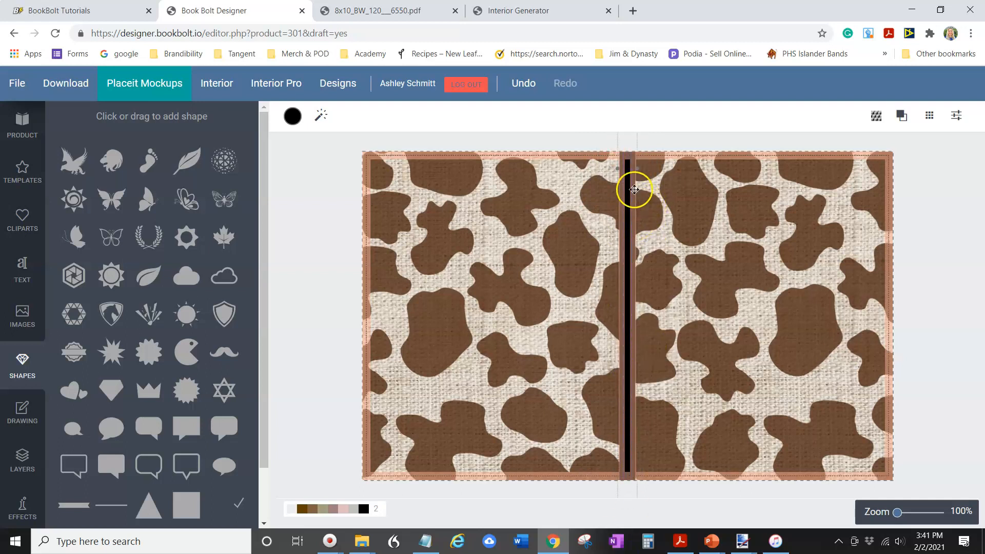
{"action": "left_click_drag", "start_coordinate": [637, 170], "coordinate": [635, 170]}
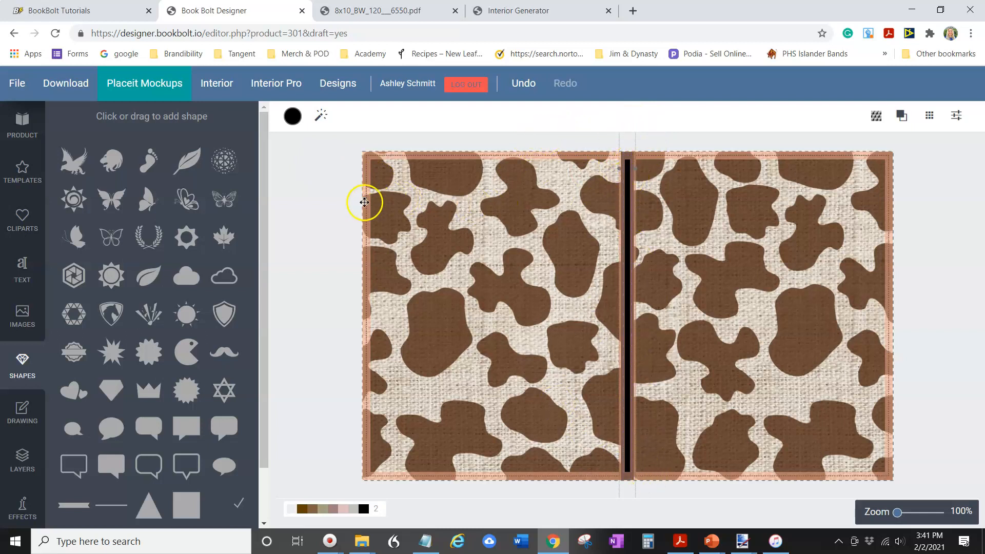
Set the spine rectangle's fill to dark brown #453029 and save it as a color preset
{"action": "left_click", "coordinate": [292, 121]}
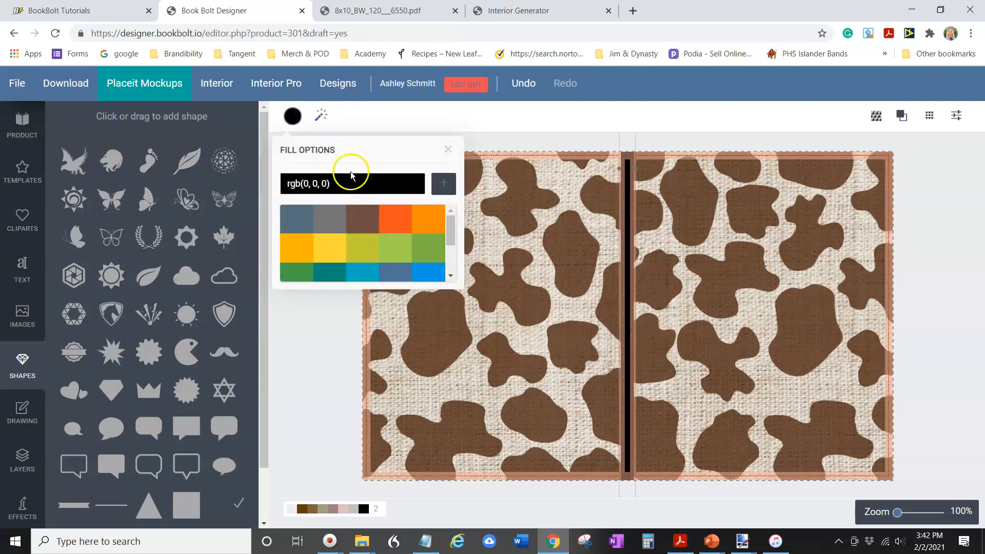
{"action": "left_click", "coordinate": [449, 149]}
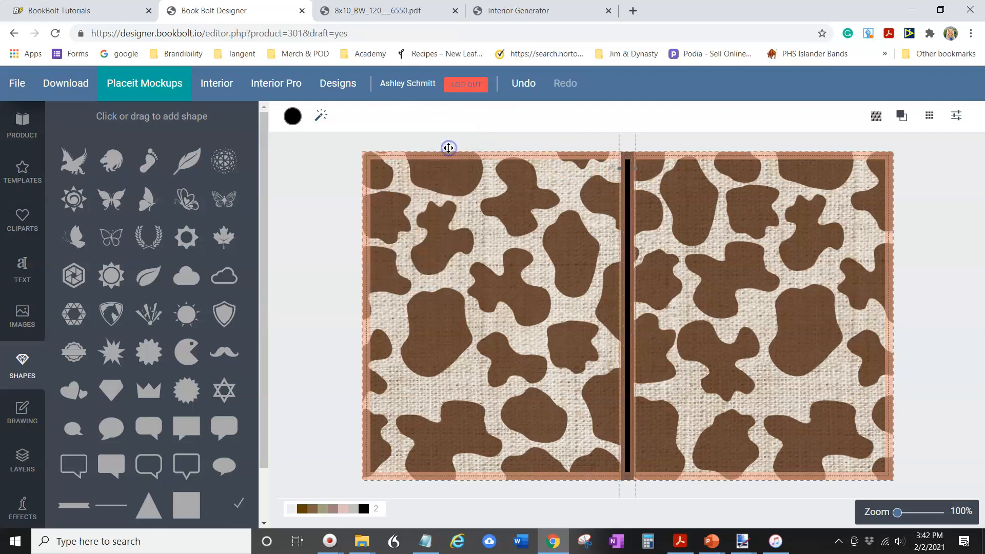
{"action": "left_click", "coordinate": [293, 117]}
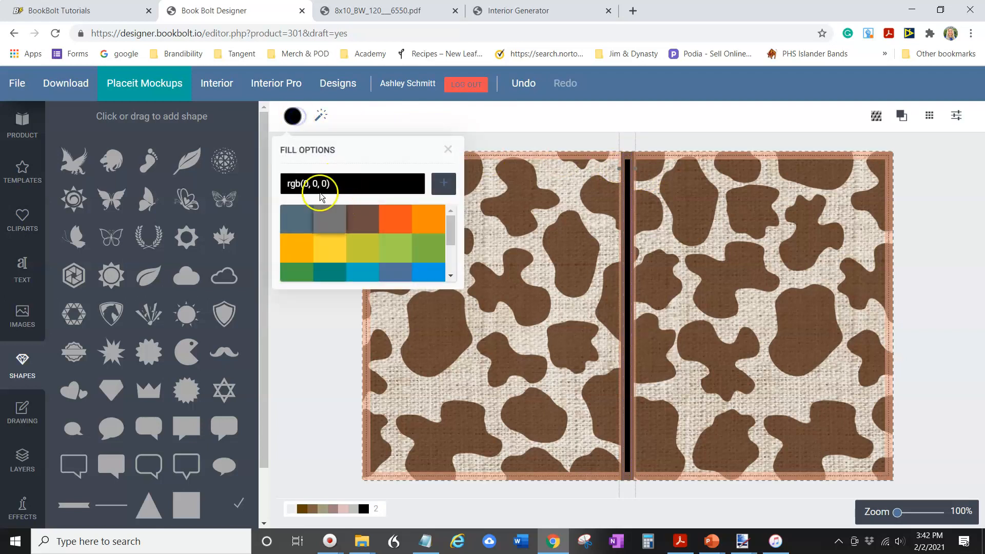
{"action": "left_click", "coordinate": [364, 219]}
{"action": "mouse_move", "coordinate": [450, 230]}
{"action": "left_mouse_down"}
{"action": "mouse_move", "coordinate": [452, 240]}
{"action": "mouse_move", "coordinate": [447, 219]}
{"action": "left_mouse_up"}
{"action": "left_click", "coordinate": [389, 186]}
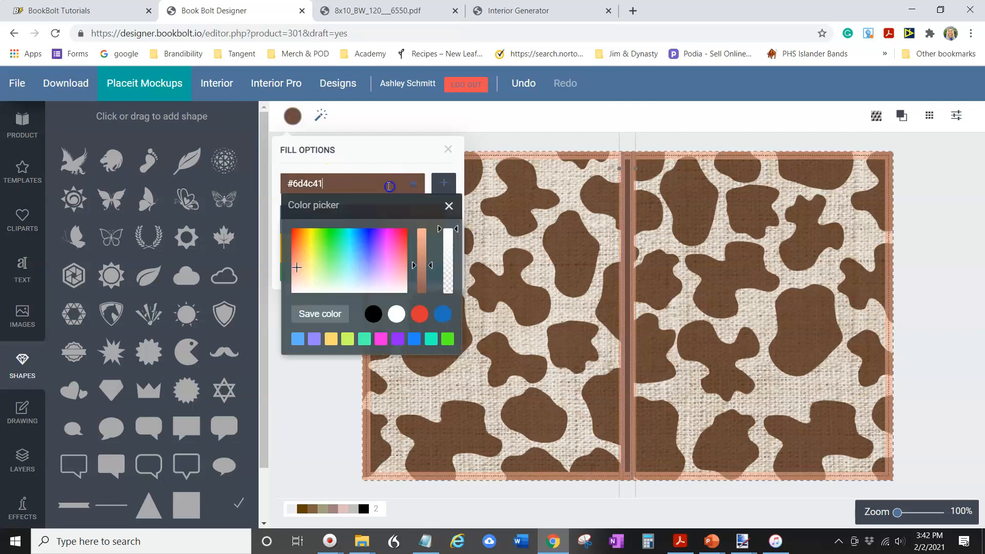
{"action": "mouse_move", "coordinate": [433, 274]}
{"action": "left_mouse_down"}
{"action": "mouse_move", "coordinate": [430, 264]}
{"action": "mouse_move", "coordinate": [432, 278]}
{"action": "left_mouse_up"}
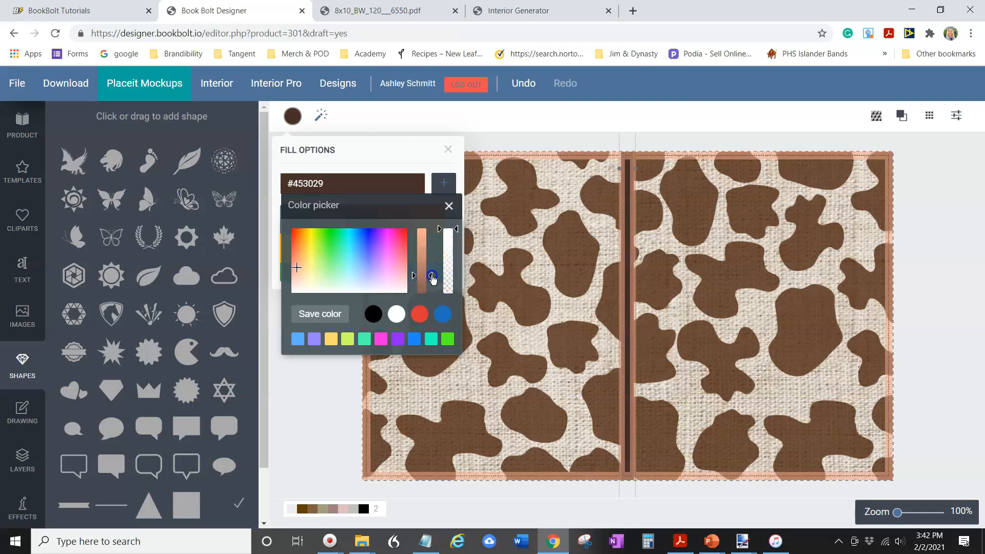
{"action": "left_click", "coordinate": [326, 315]}
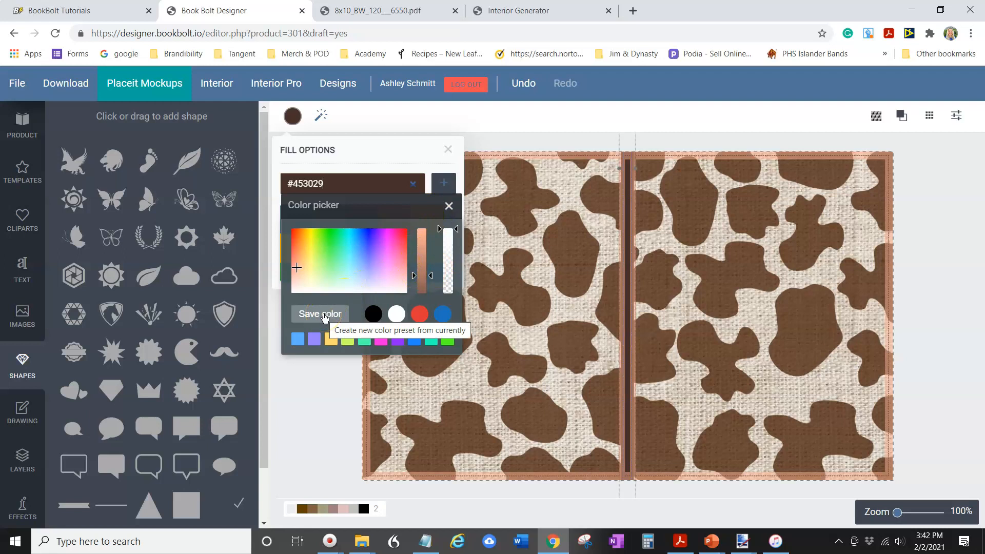
{"action": "left_click", "coordinate": [324, 315]}
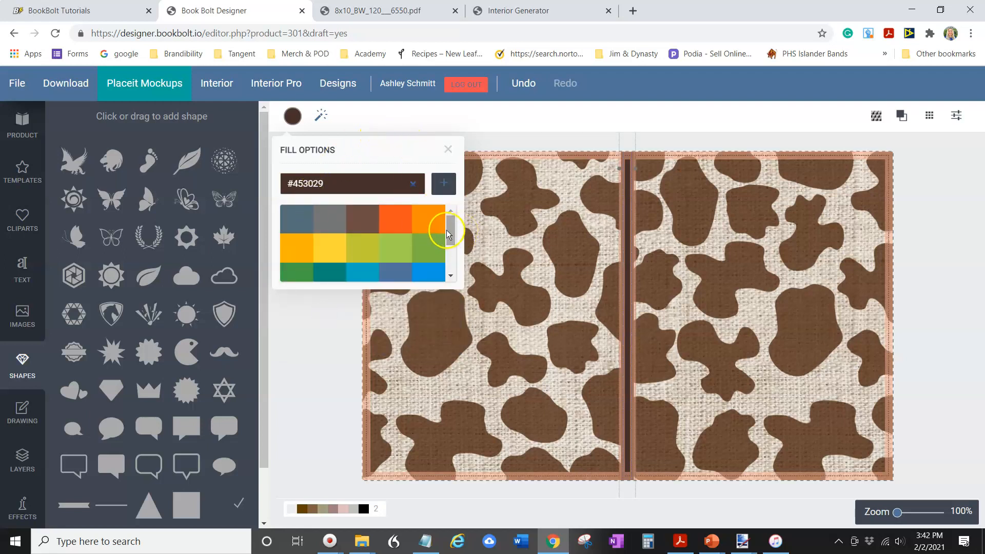
{"action": "left_click_drag", "start_coordinate": [452, 227], "coordinate": [440, 183]}
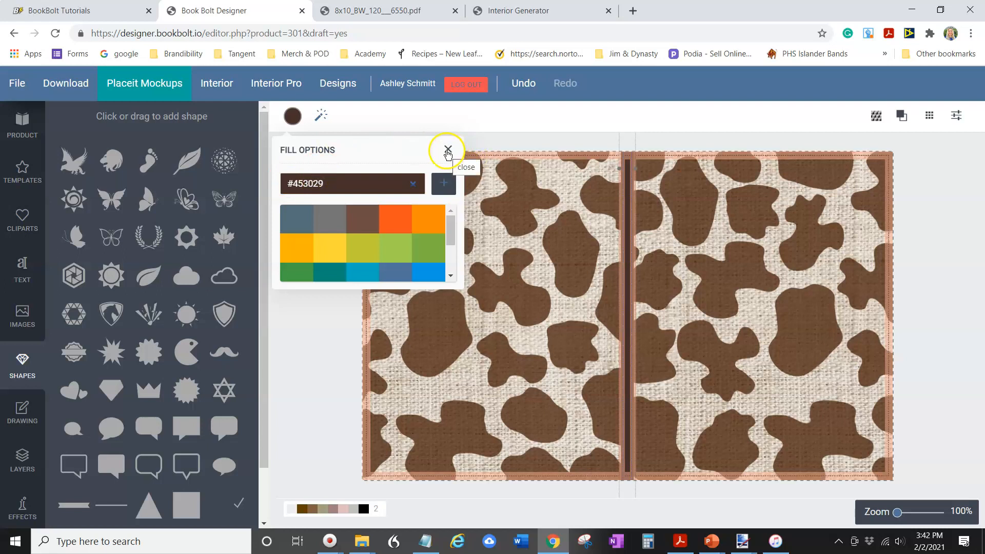
{"action": "left_click", "coordinate": [327, 356]}
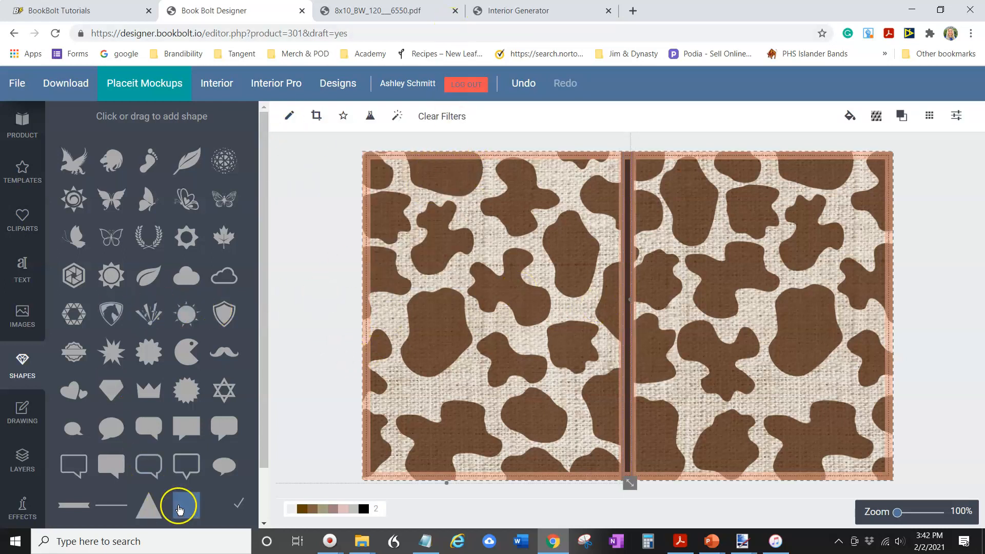
Add a square shape and stretch it into a tall vertical band down the middle of the front cover
{"action": "left_click_drag", "start_coordinate": [179, 509], "coordinate": [805, 335]}
{"action": "left_click_drag", "start_coordinate": [759, 263], "coordinate": [766, 244]}
{"action": "left_click_drag", "start_coordinate": [757, 284], "coordinate": [785, 535]}
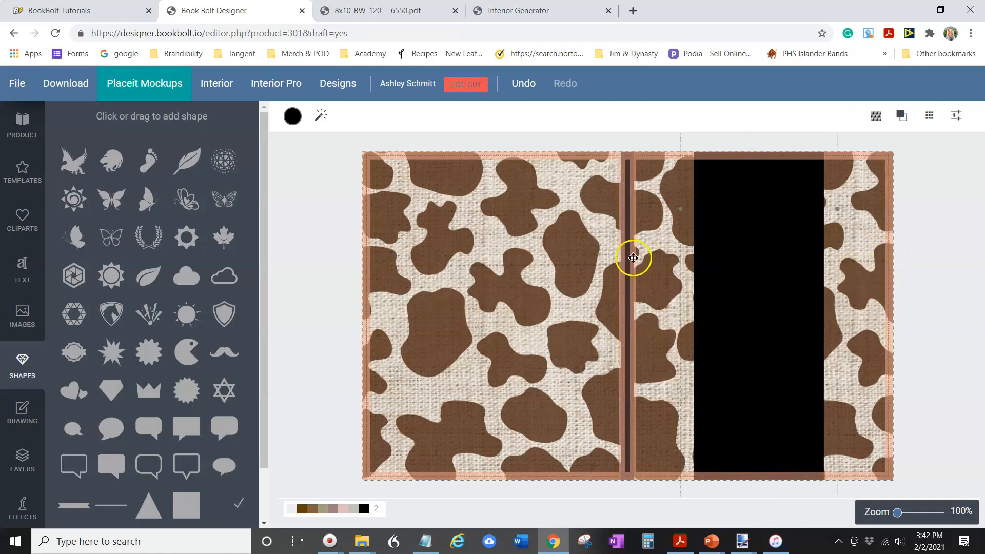
{"action": "left_click_drag", "start_coordinate": [755, 271], "coordinate": [756, 271]}
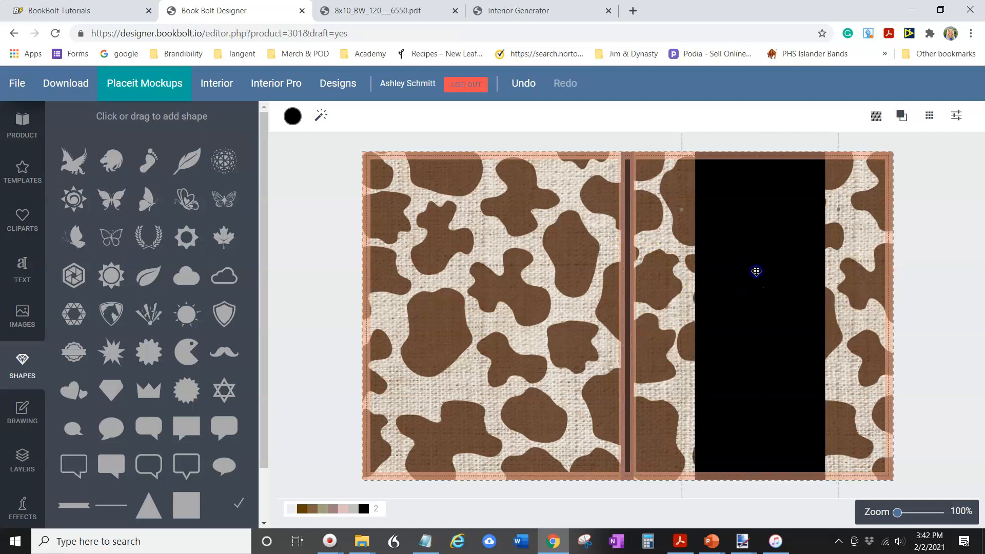
Fill the front-cover band with the saved dark brown #453029 color preset
{"action": "left_click", "coordinate": [293, 117]}
{"action": "left_click", "coordinate": [293, 118]}
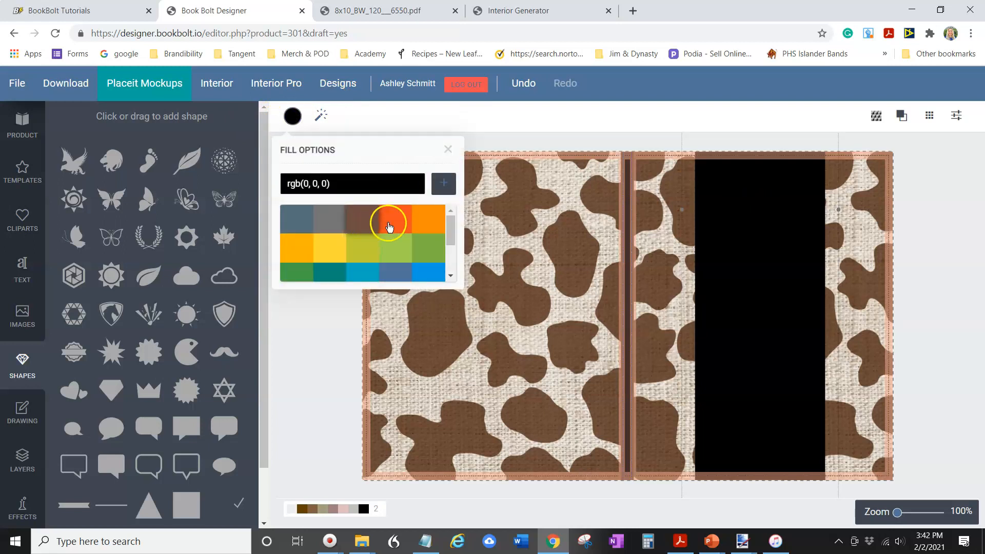
{"action": "left_click", "coordinate": [360, 215]}
{"action": "left_click_drag", "start_coordinate": [455, 228], "coordinate": [446, 204]}
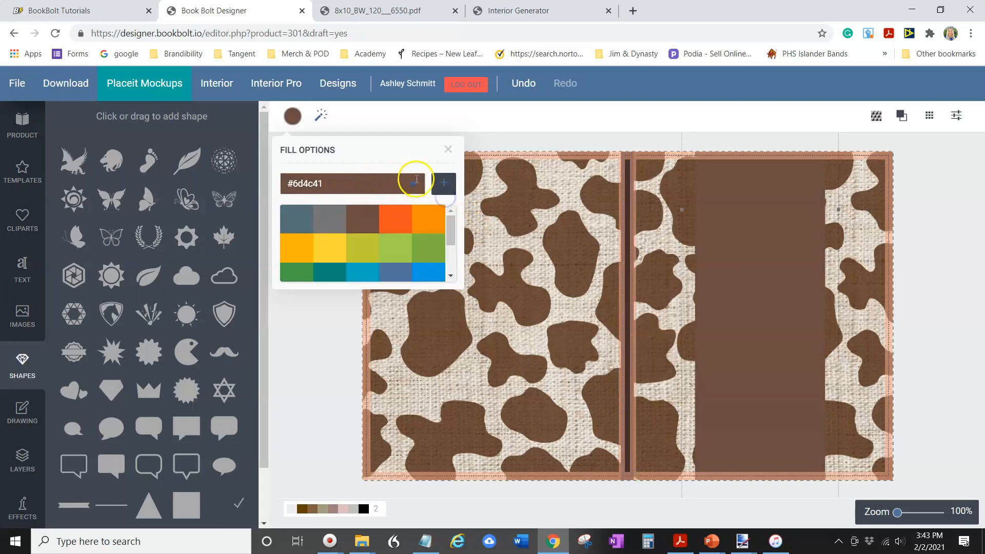
{"action": "left_click", "coordinate": [351, 183]}
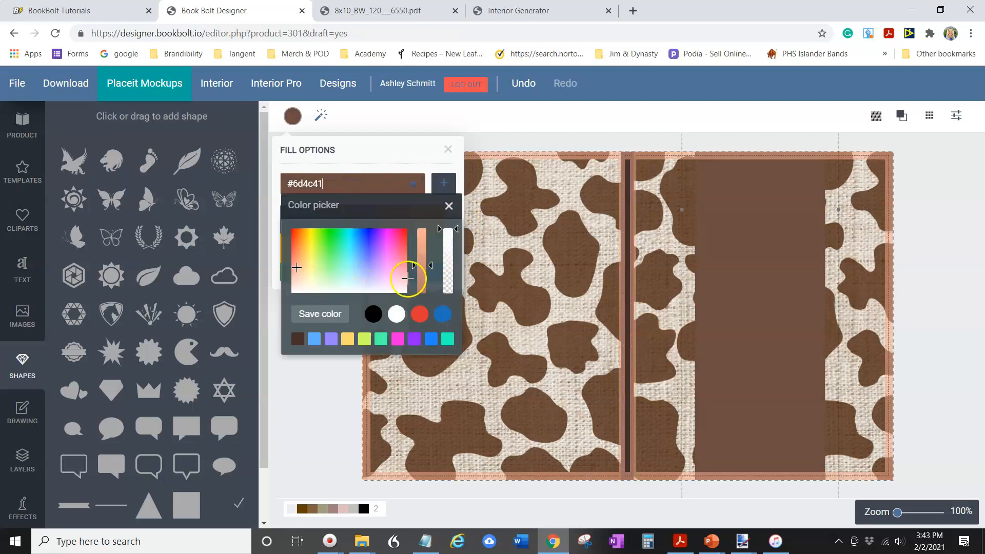
{"action": "left_click", "coordinate": [298, 338]}
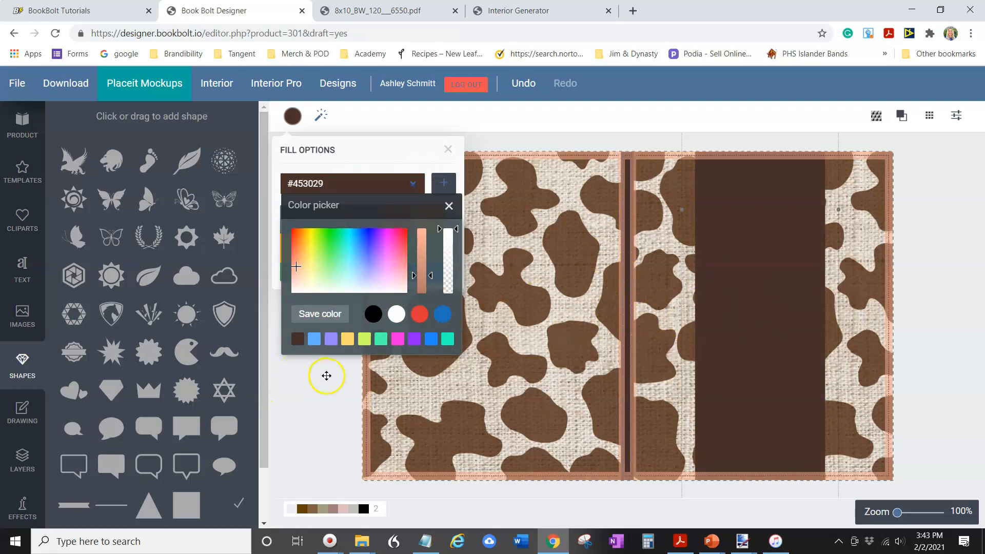
{"action": "left_click", "coordinate": [311, 392]}
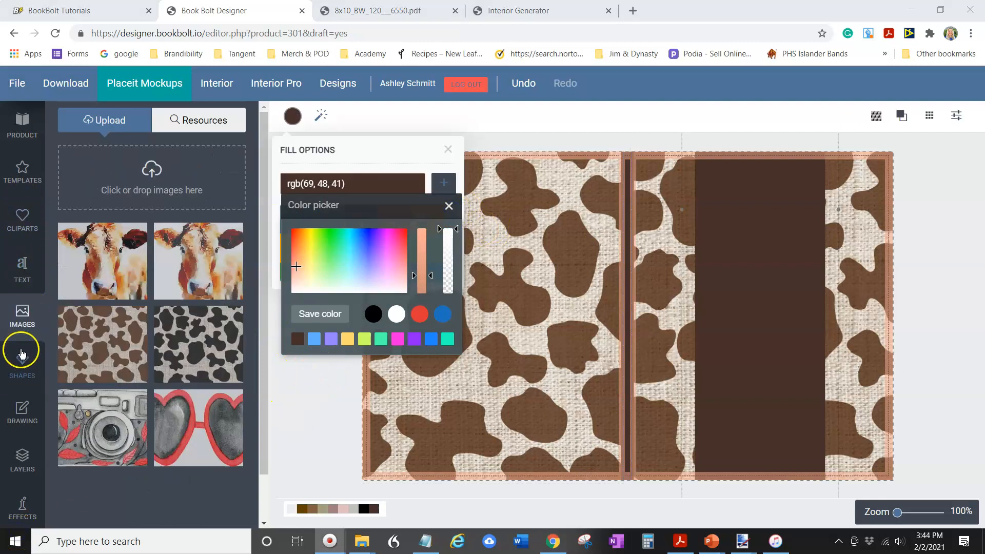
Add the watercolor cow head image from uploads, shrink it, and place it in the upper part of the band
{"action": "left_click", "coordinate": [23, 334]}
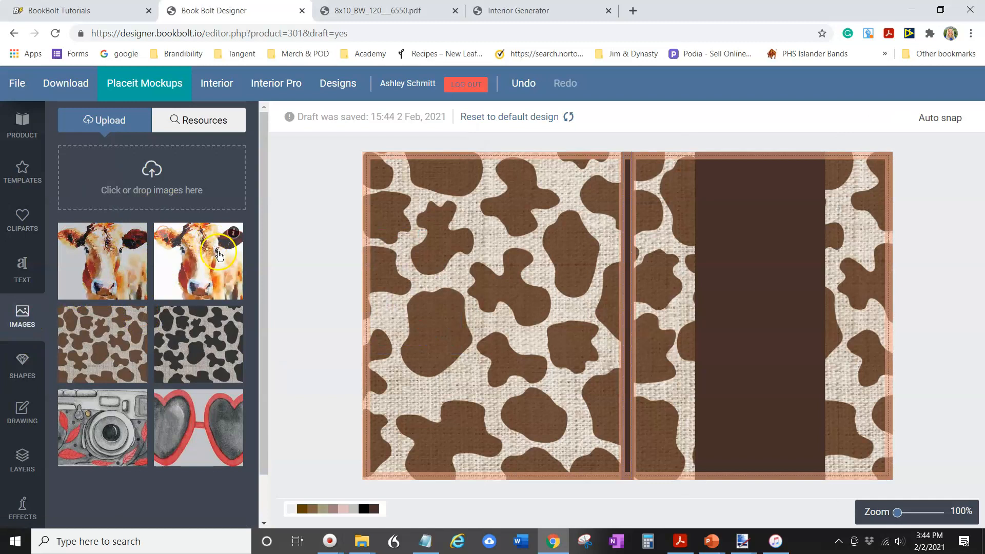
{"action": "left_click_drag", "start_coordinate": [195, 265], "coordinate": [760, 307]}
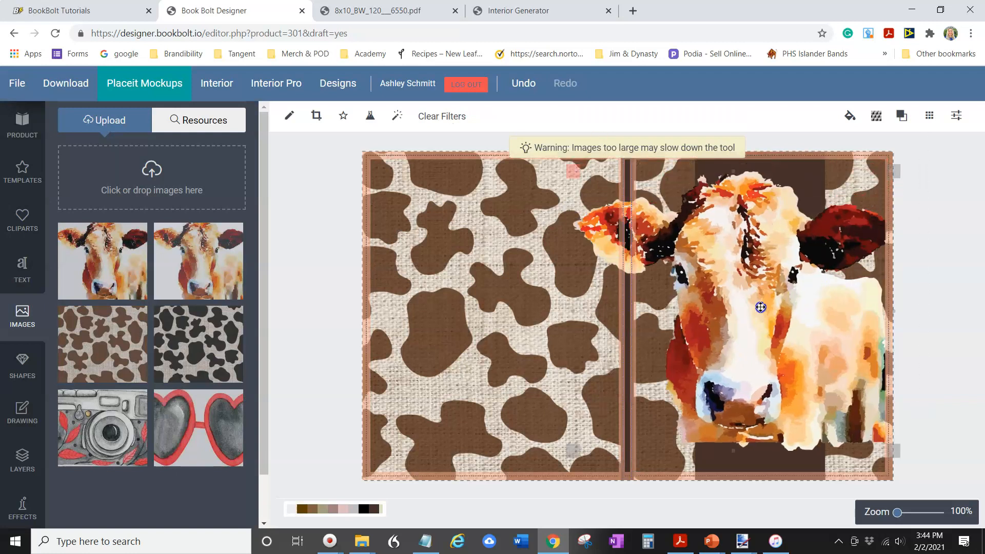
{"action": "left_click_drag", "start_coordinate": [892, 452], "coordinate": [815, 392]}
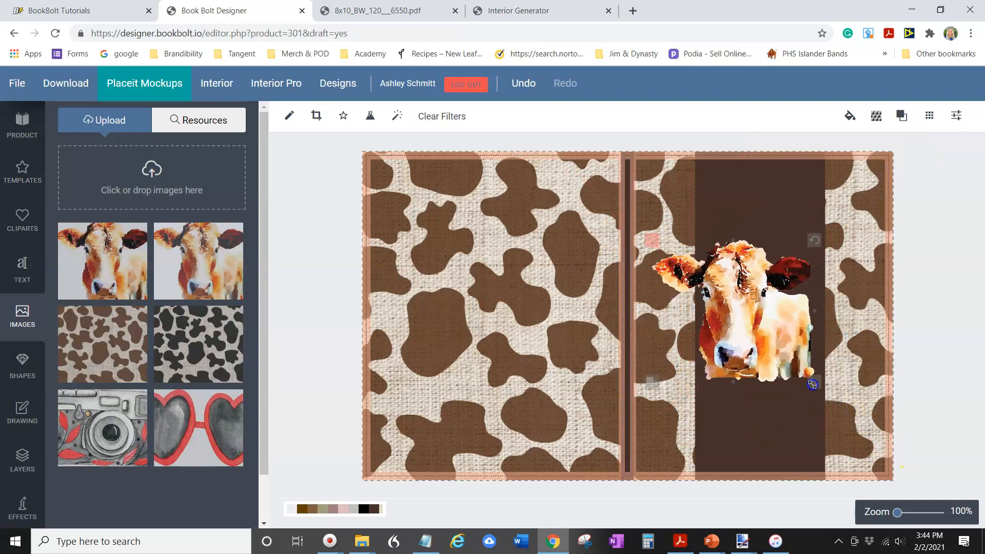
{"action": "left_click_drag", "start_coordinate": [753, 315], "coordinate": [772, 296]}
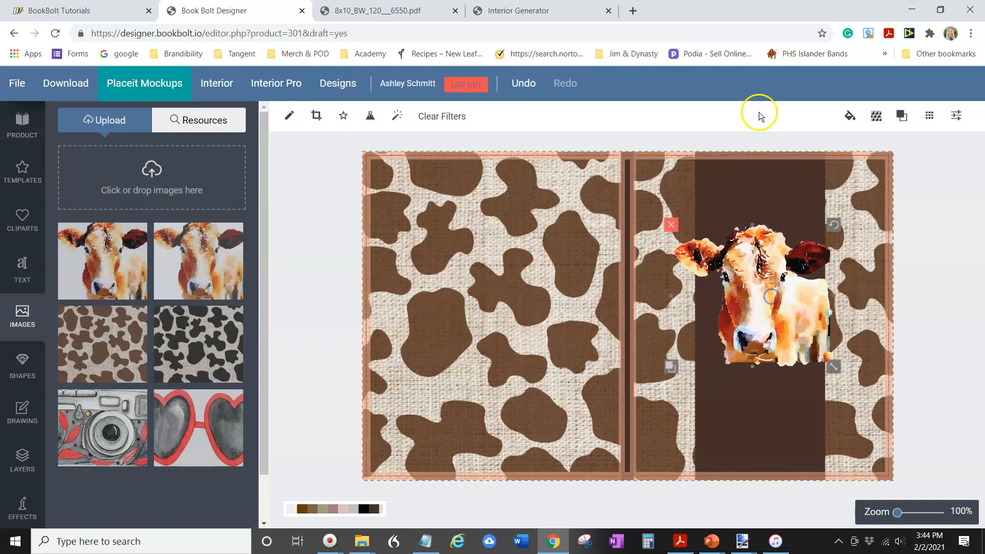
{"action": "left_click_drag", "start_coordinate": [786, 332], "coordinate": [778, 336]}
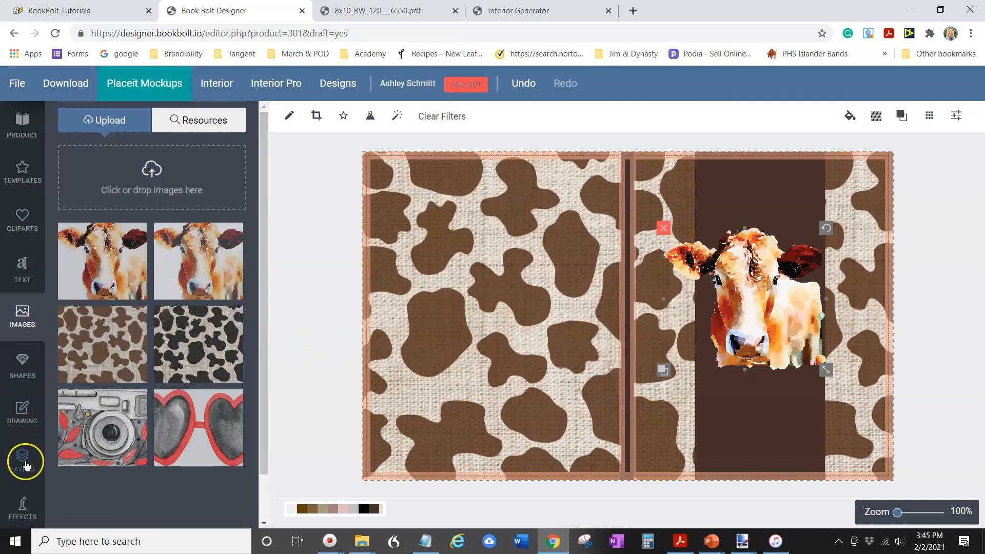
Add a text box in the Pattaya font to the front cover, enlarge it, and undo an accidental background move
{"action": "left_click", "coordinate": [18, 267]}
{"action": "scroll", "coordinate": [79, 279], "scroll_direction": "down", "scroll_amount": 4}
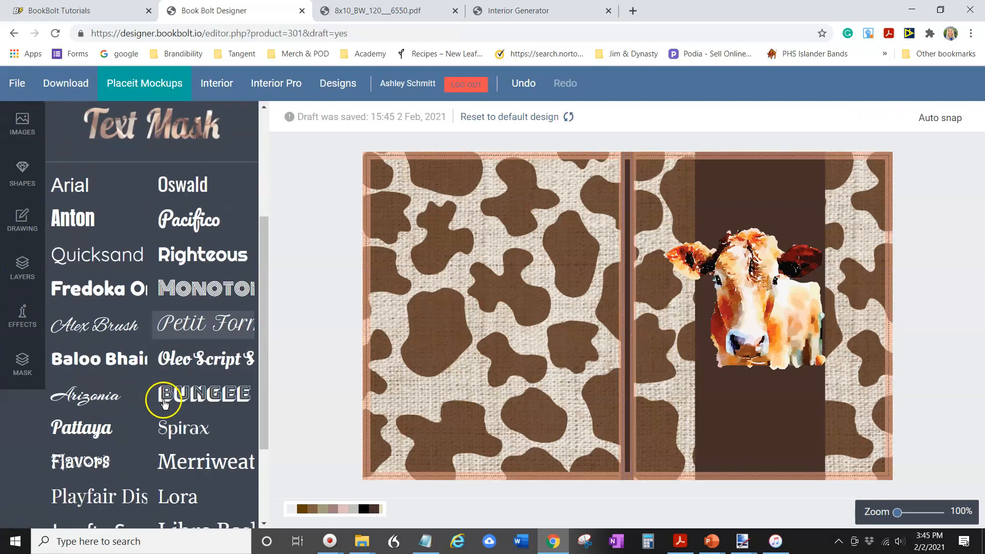
{"action": "left_click", "coordinate": [80, 429]}
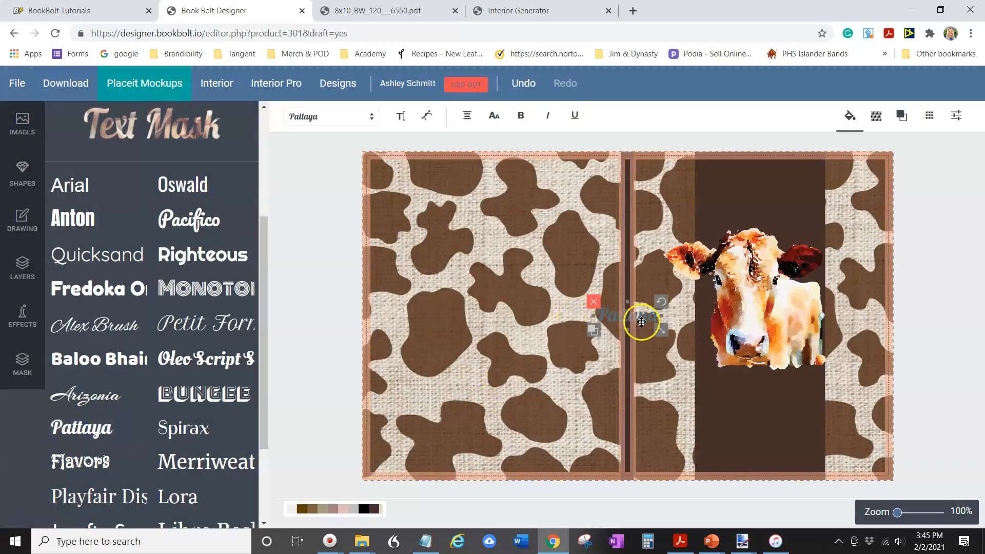
{"action": "left_click_drag", "start_coordinate": [662, 330], "coordinate": [679, 344]}
{"action": "left_click_drag", "start_coordinate": [648, 292], "coordinate": [731, 364]}
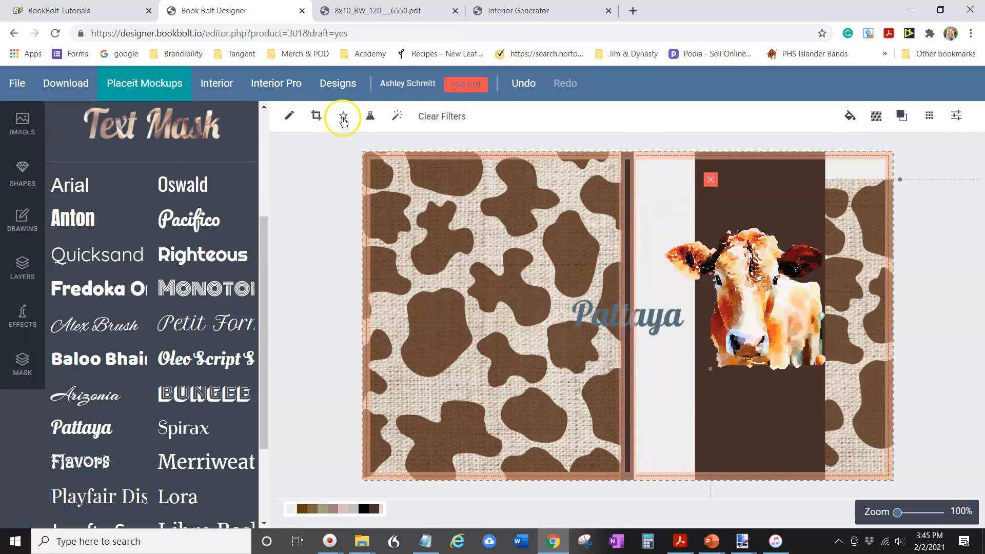
{"action": "left_click", "coordinate": [523, 84]}
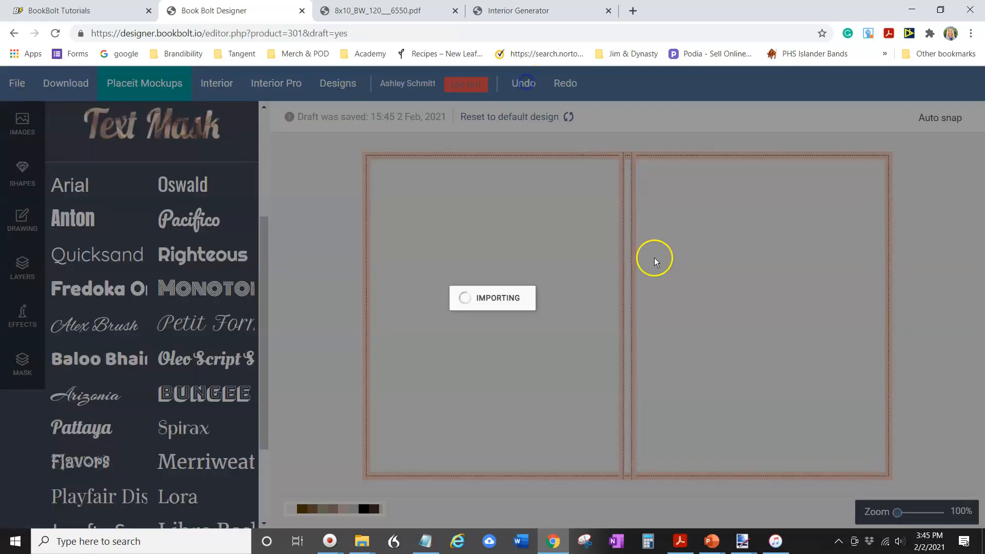
Move the text box to the bottom of the dark band and change its text to Milking Log
{"action": "left_click", "coordinate": [637, 296]}
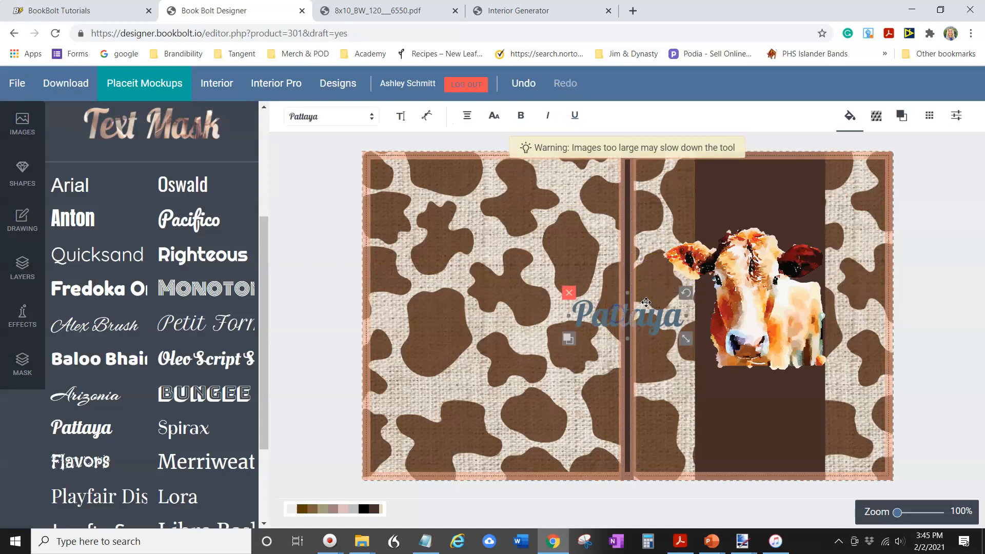
{"action": "left_click_drag", "start_coordinate": [637, 290], "coordinate": [788, 399]}
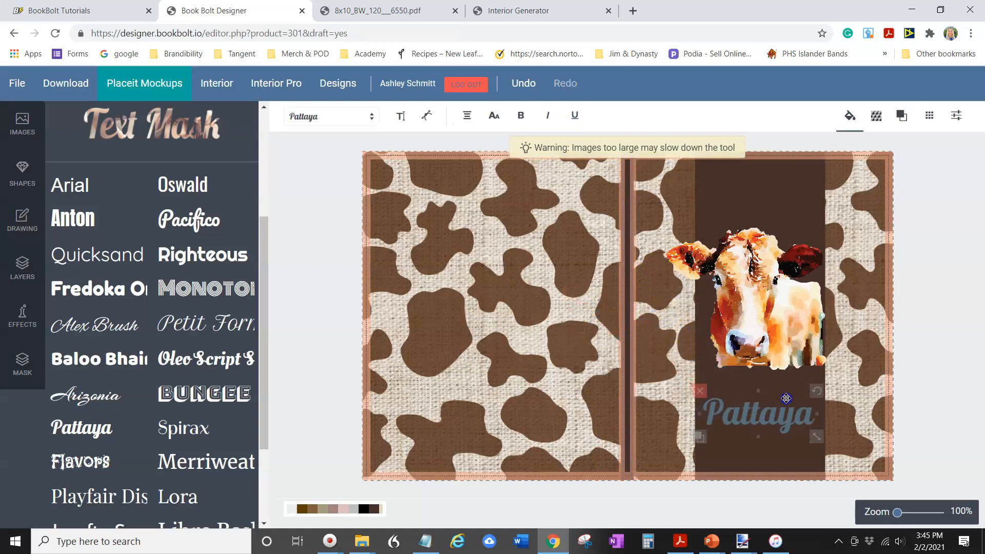
{"action": "double_click", "coordinate": [716, 409]}
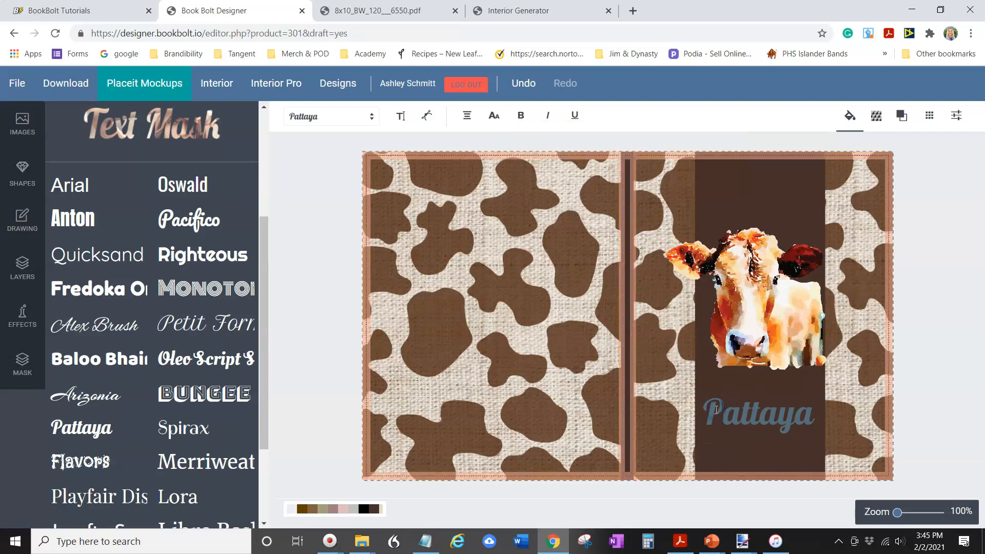
{"action": "left_click_drag", "start_coordinate": [706, 415], "coordinate": [820, 409]}
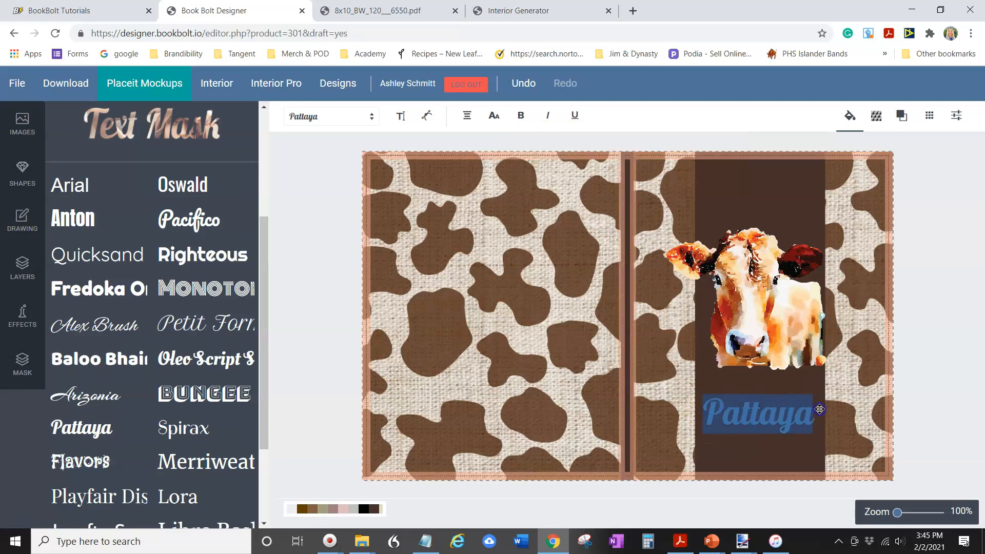
{"action": "type", "text": "Mil"}
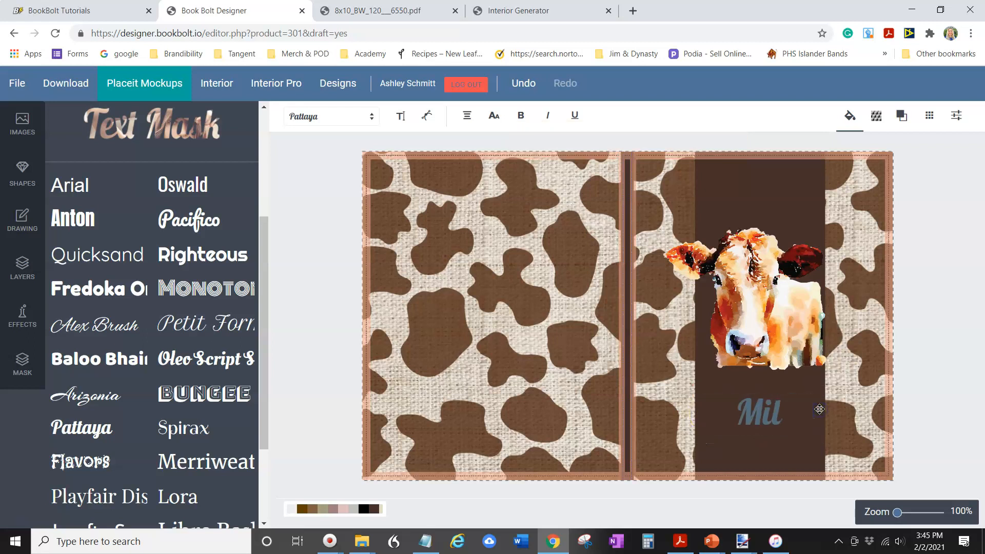
{"action": "type", "text": "king Log"}
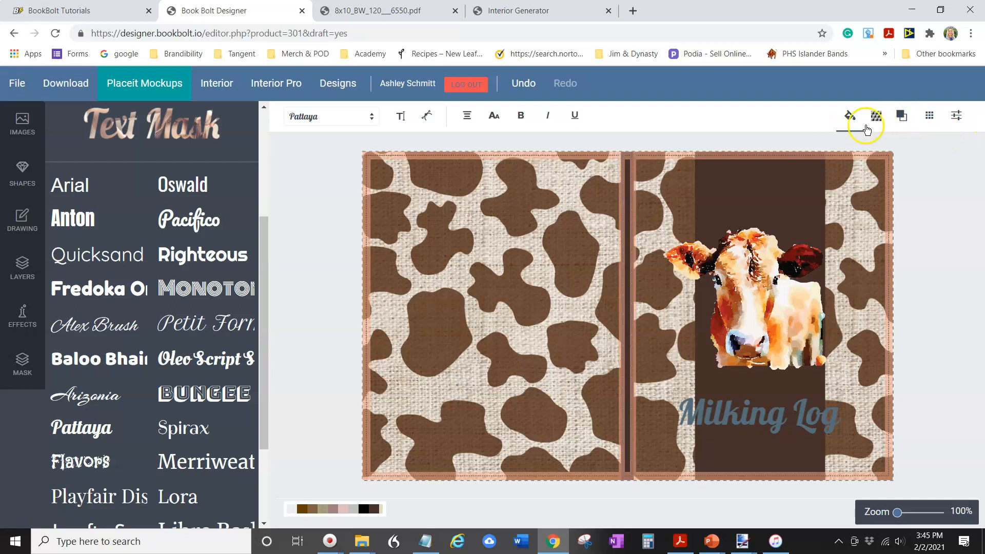
Set the title text color to light gray #eeeeee
{"action": "left_click", "coordinate": [850, 117]}
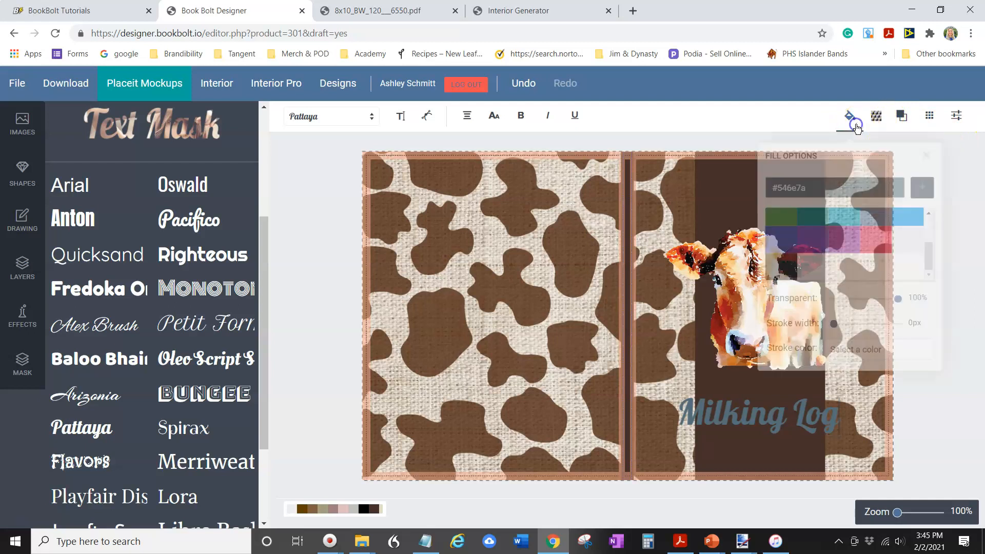
{"action": "left_click", "coordinate": [911, 241]}
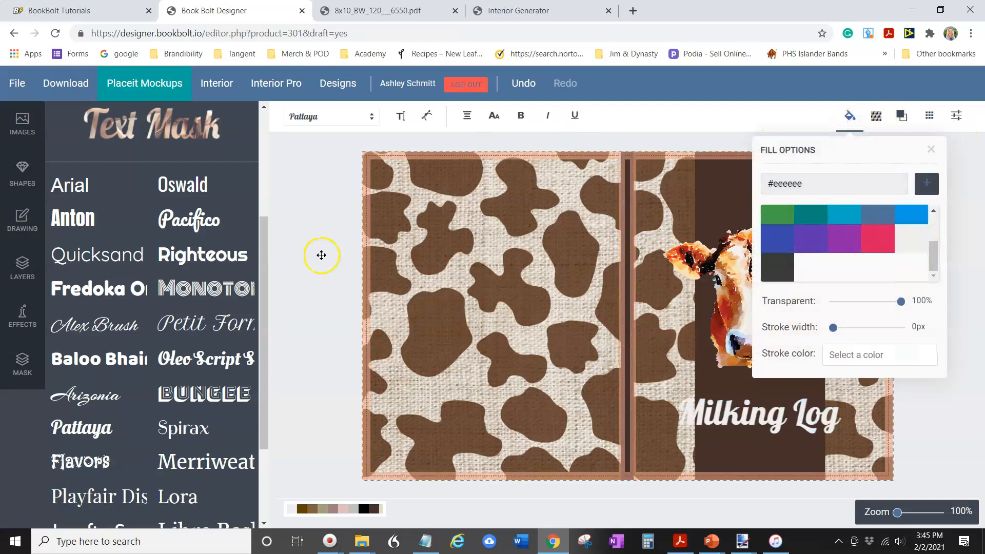
{"action": "left_click", "coordinate": [305, 286]}
Shrink the Milking Log title so it fits inside the dark band
{"action": "left_click", "coordinate": [781, 411]}
{"action": "left_click_drag", "start_coordinate": [843, 437], "coordinate": [780, 414]}
{"action": "left_click", "coordinate": [921, 330]}
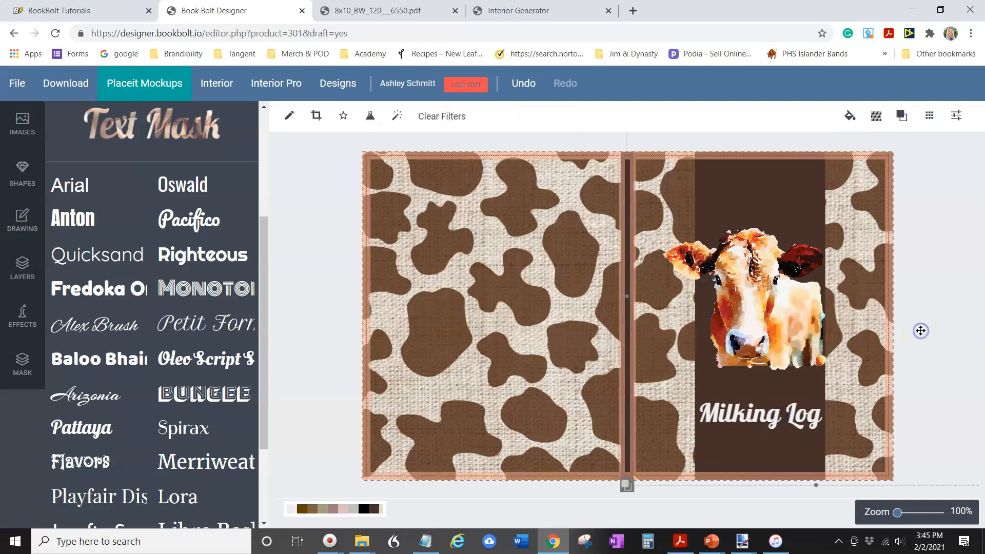
Download the cover as a PDF and open it in its browser tab to review
{"action": "left_click", "coordinate": [783, 433]}
{"action": "left_click", "coordinate": [758, 382]}
{"action": "left_click", "coordinate": [72, 86]}
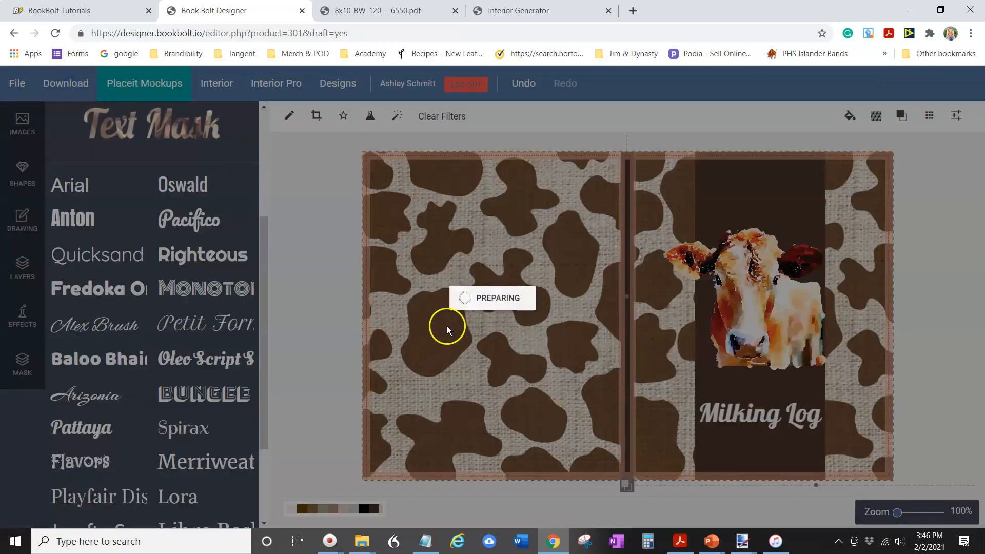
{"action": "left_click", "coordinate": [381, 13]}
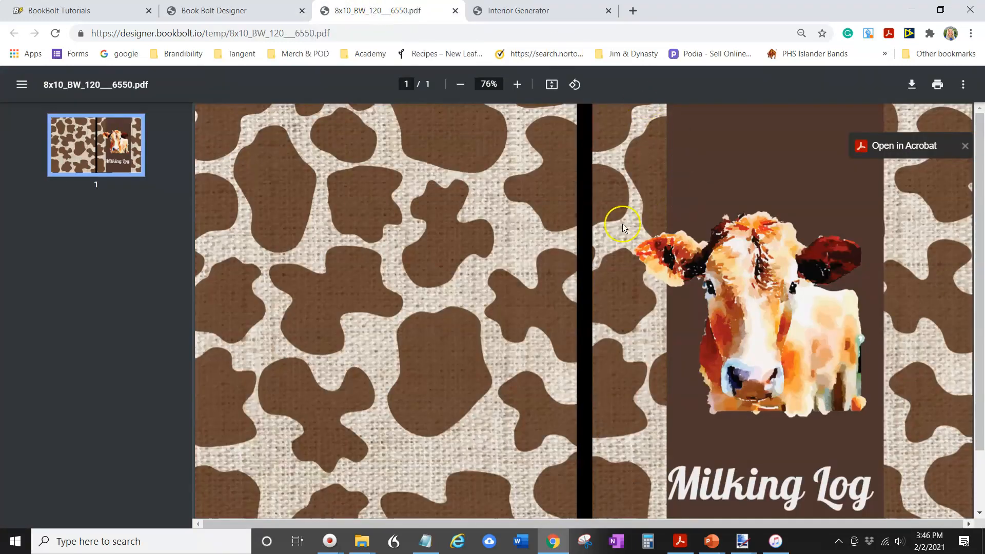